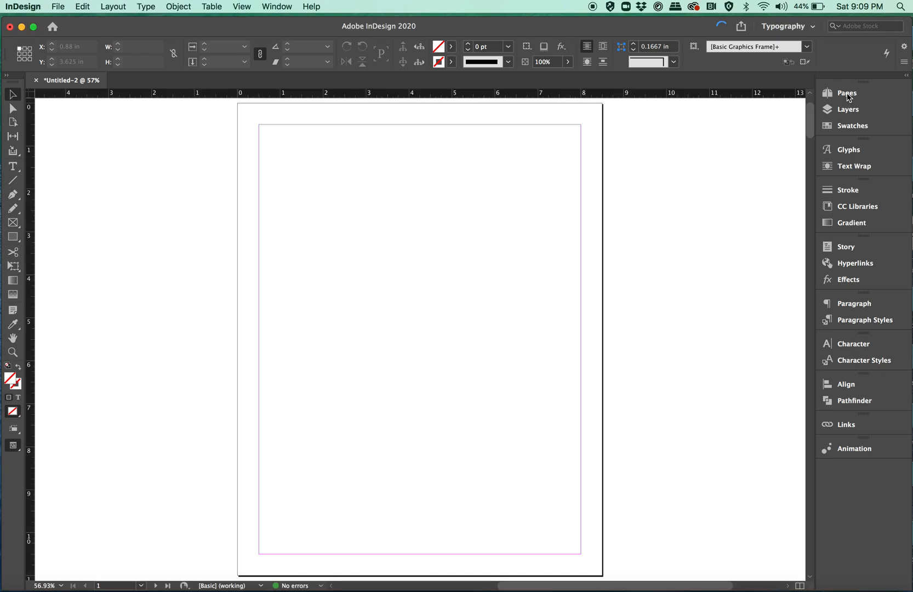
- Enlarge the master pages area of the page list and open the A-Master spread for editing
left_click(847, 95)
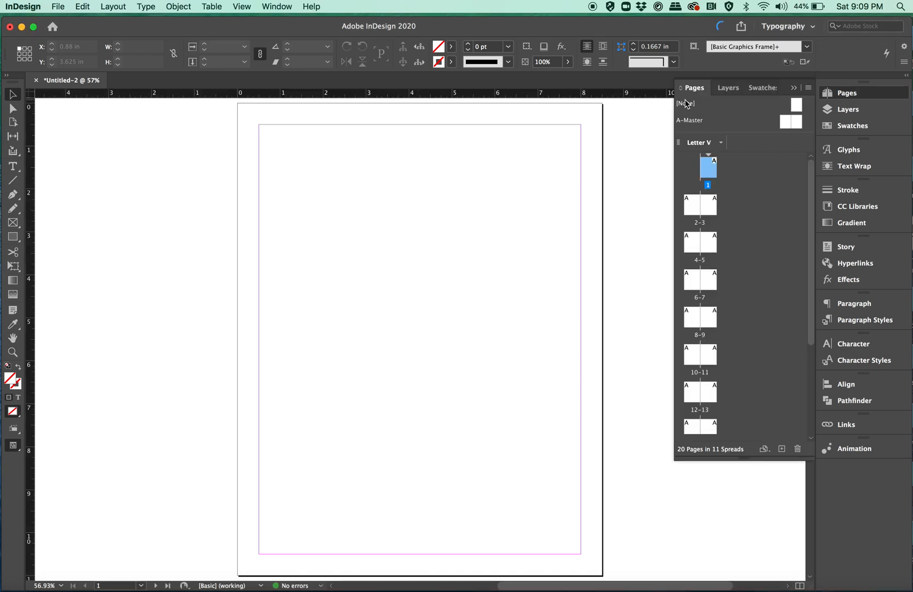
scroll(684, 325, "down", 2)
scroll(683, 325, "up", 2)
left_click_drag(719, 138, 718, 167)
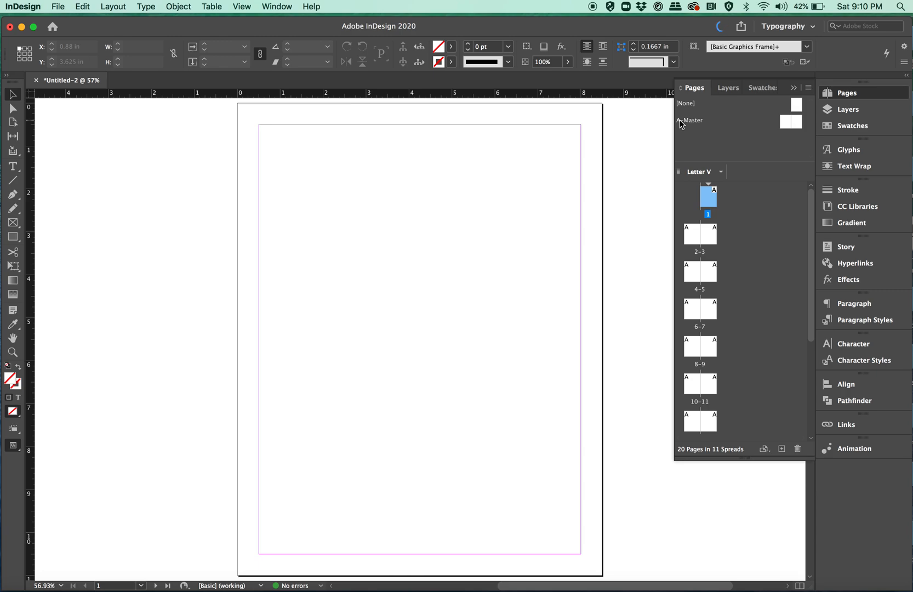
double_click(681, 123)
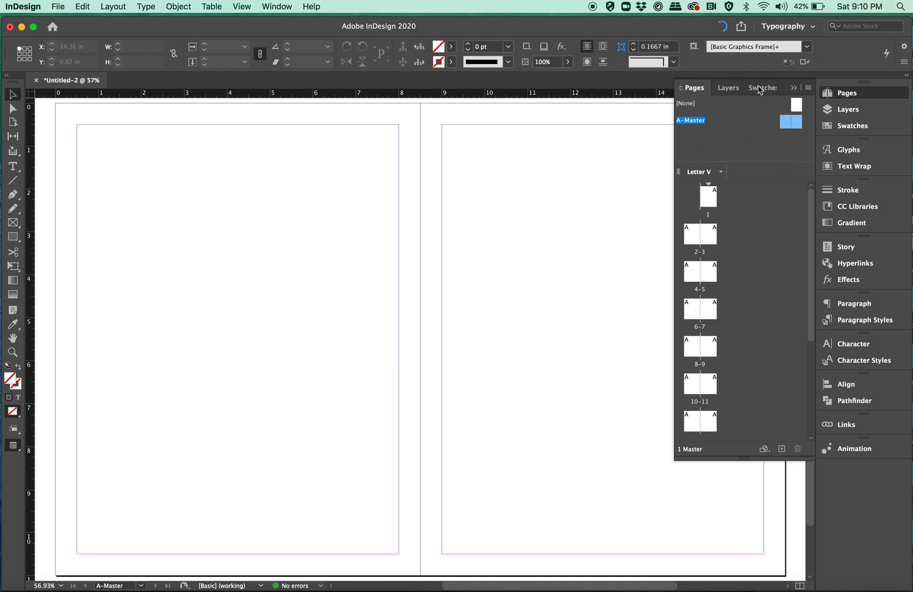
left_click(793, 88)
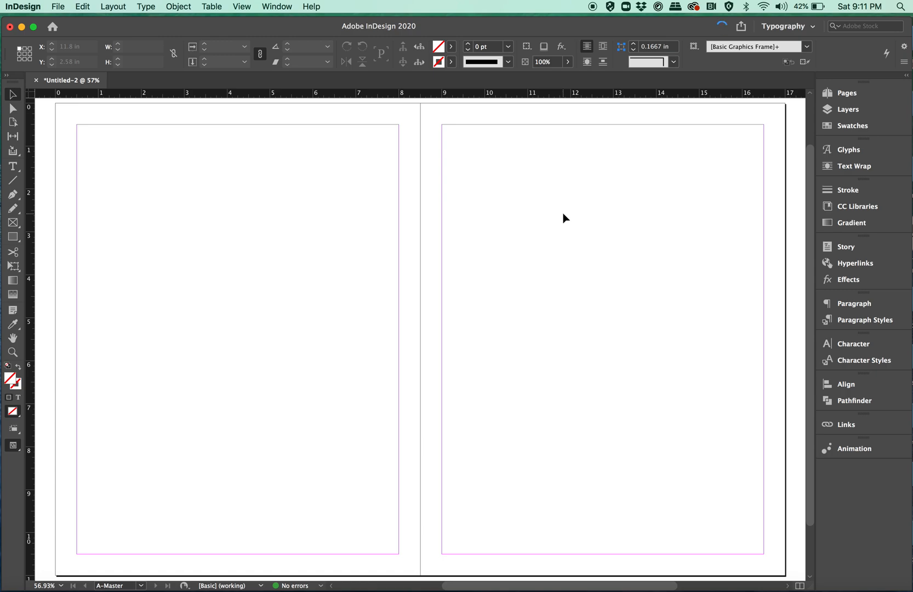
- Set the A-Master spread to three columns in the Margins and Columns settings
left_click(84, 6)
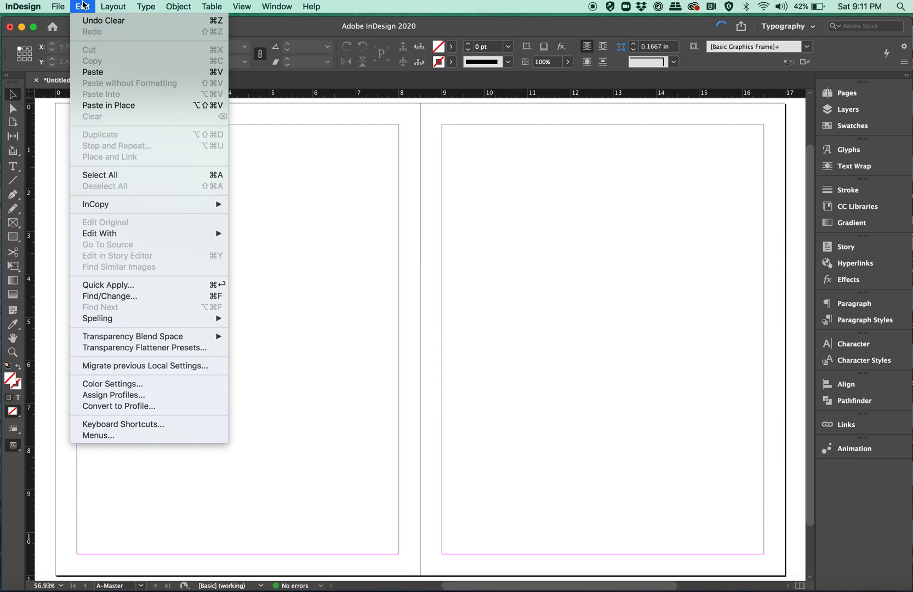
mouse_move(112, 6)
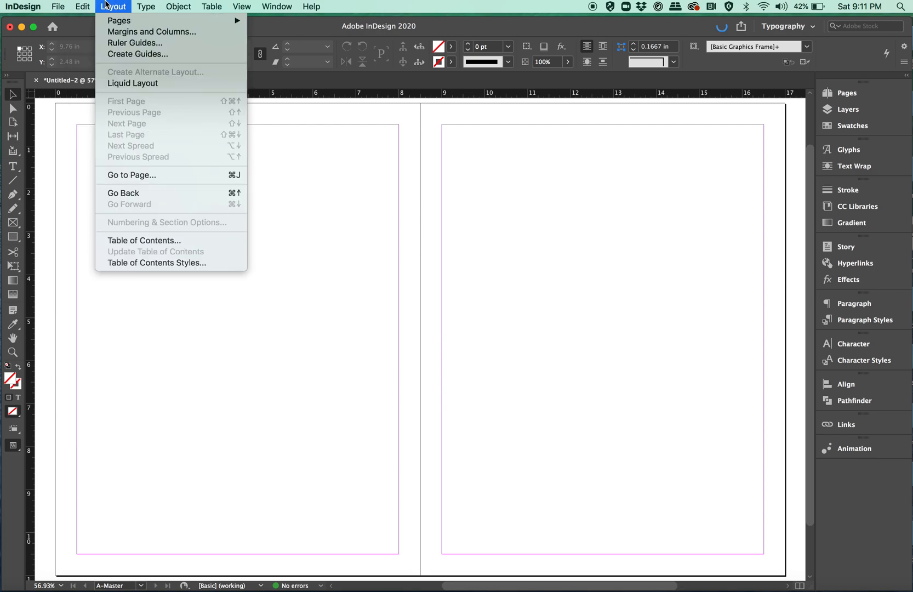
left_click(118, 33)
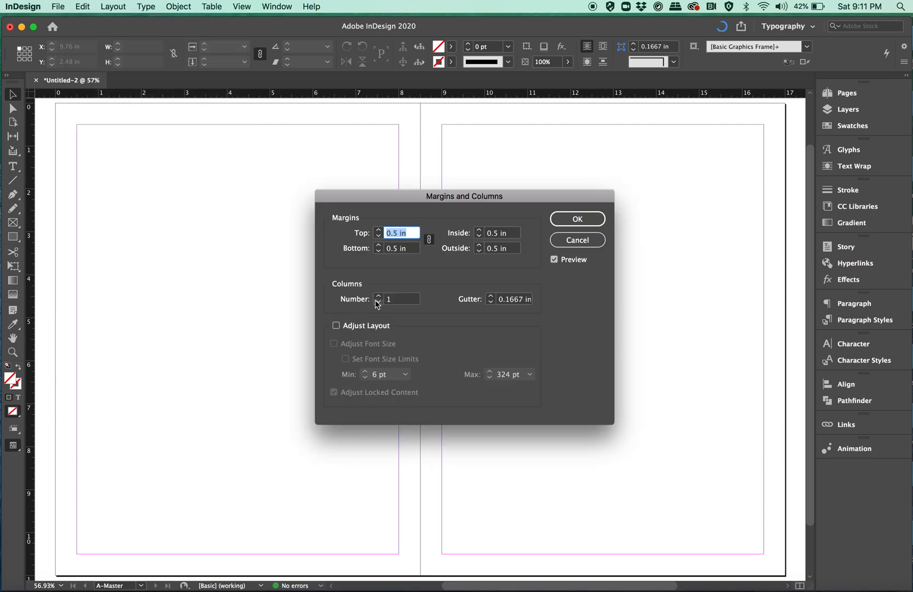
left_click(378, 296)
left_click(378, 296)
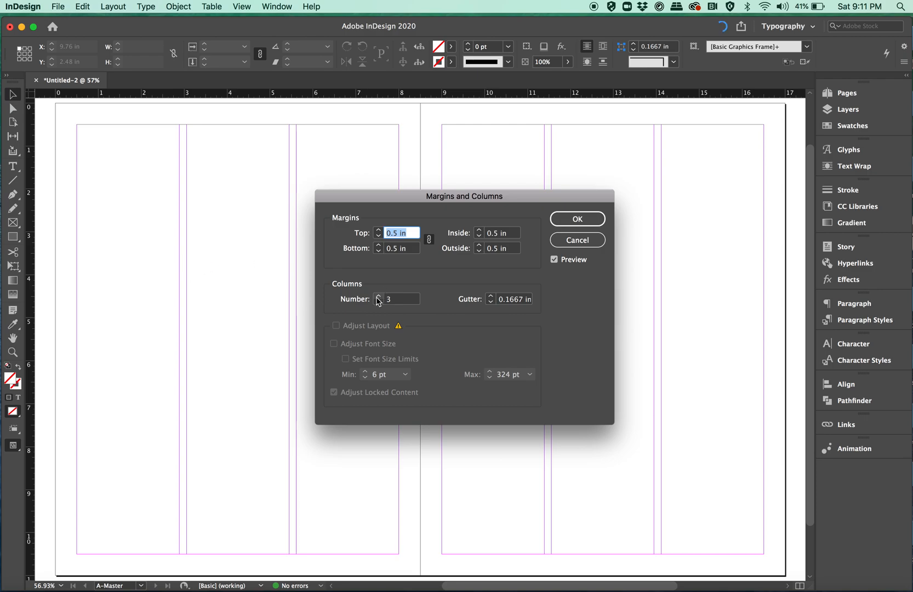
- Unlink the margin values and set the bottom margin to 0.75 in
left_click(429, 239)
left_click(378, 245)
left_click(378, 245)
left_click(378, 245)
left_click(378, 245)
left_click(378, 246)
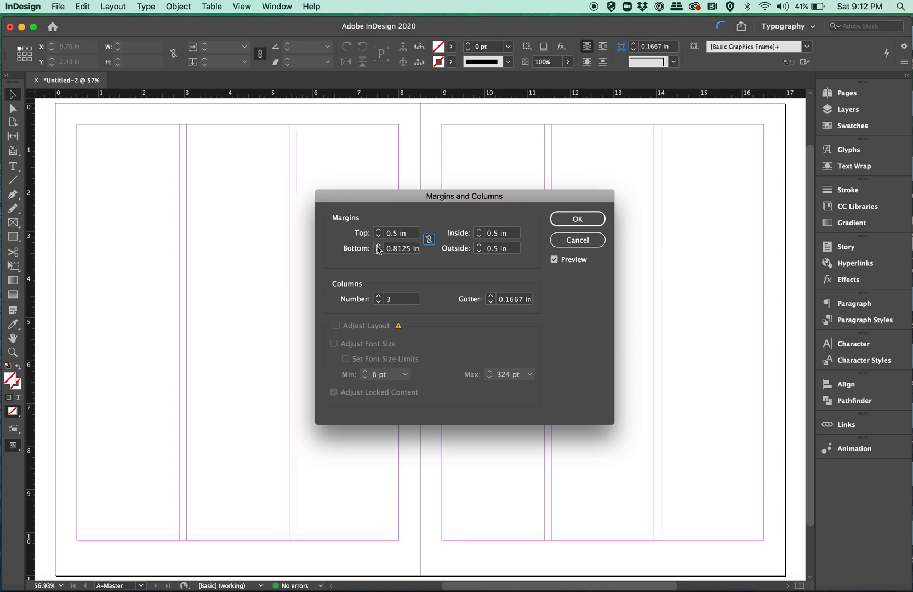
left_click(378, 250)
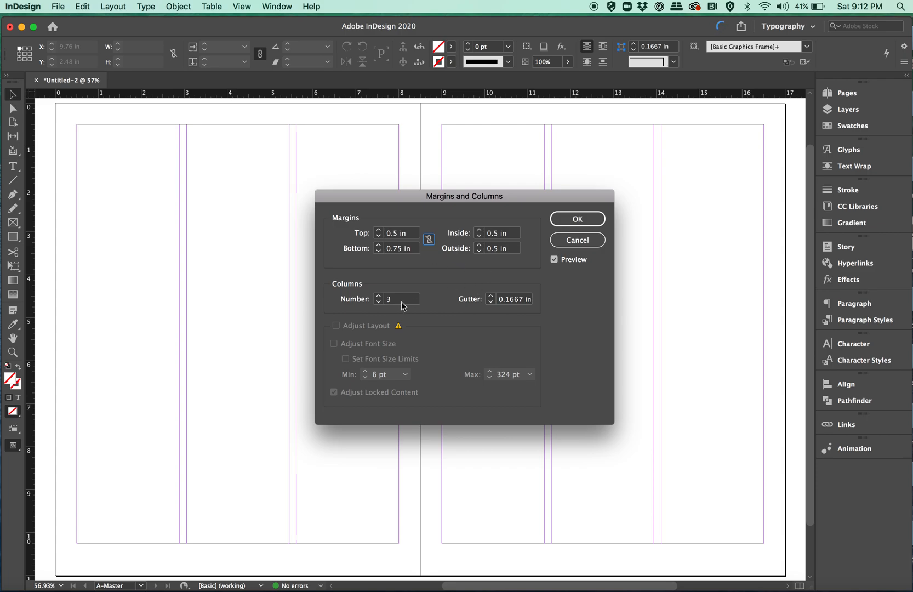
- Set the number of columns to 1 and apply the margin and column settings
left_click(378, 302)
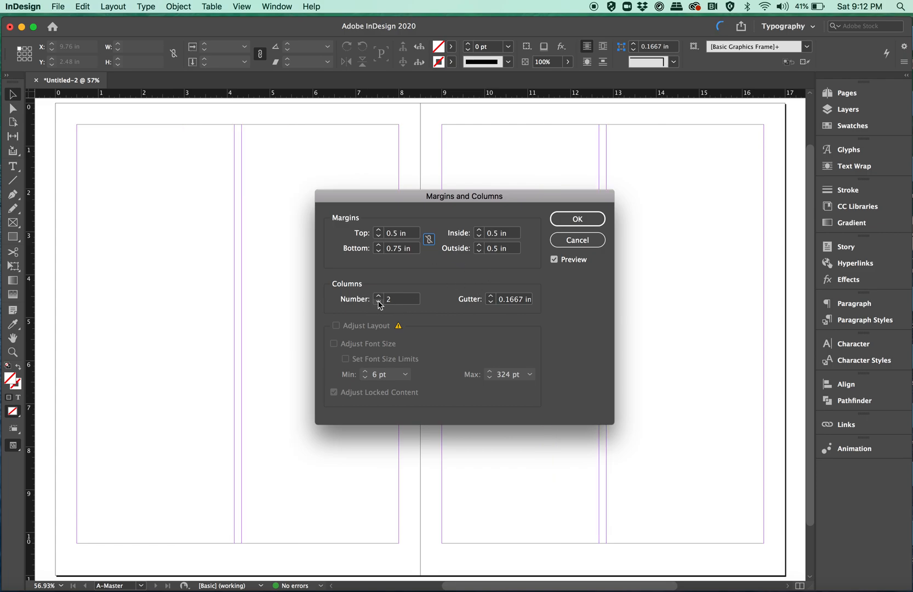
left_click(379, 301)
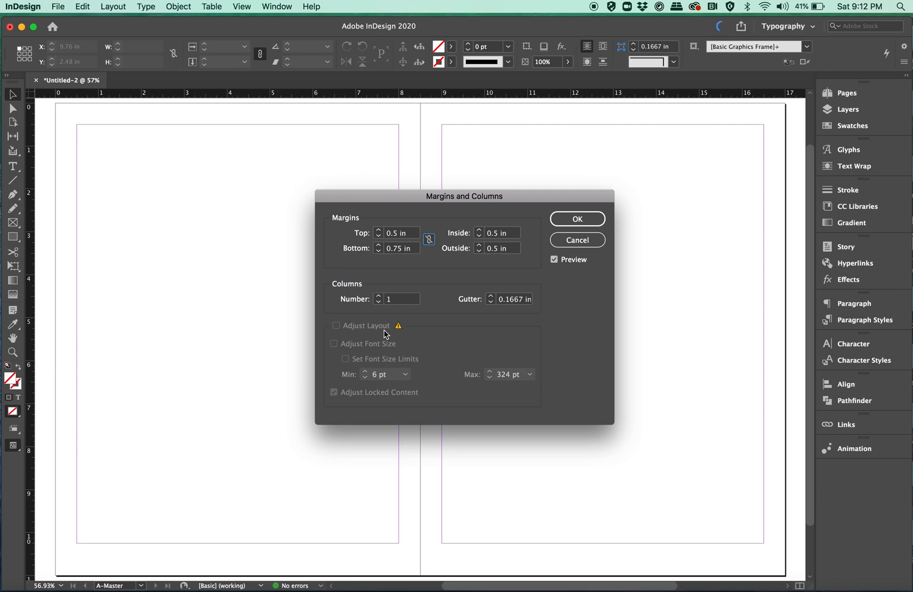
left_click(588, 218)
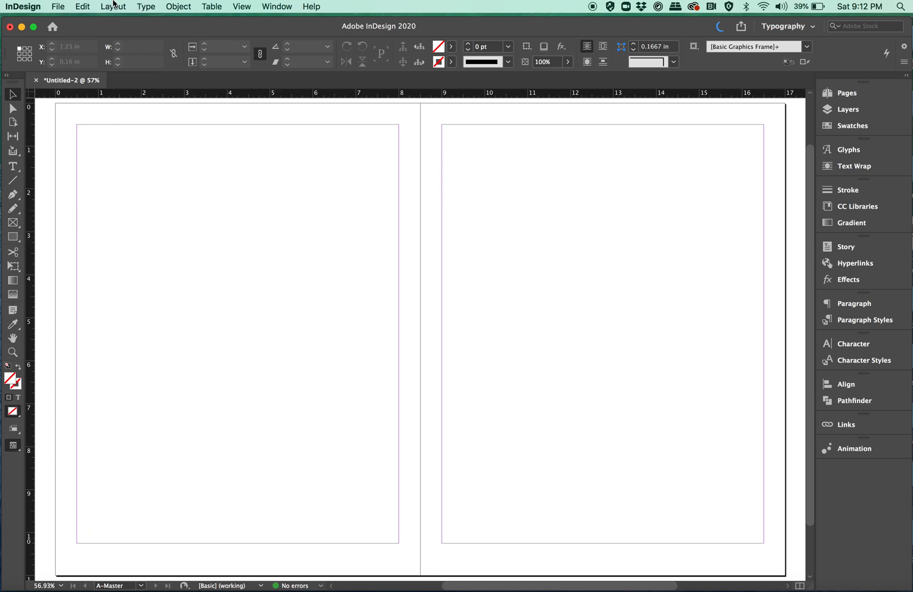
- Start creating layout guides on the master spread with 8 rows
left_click(114, 6)
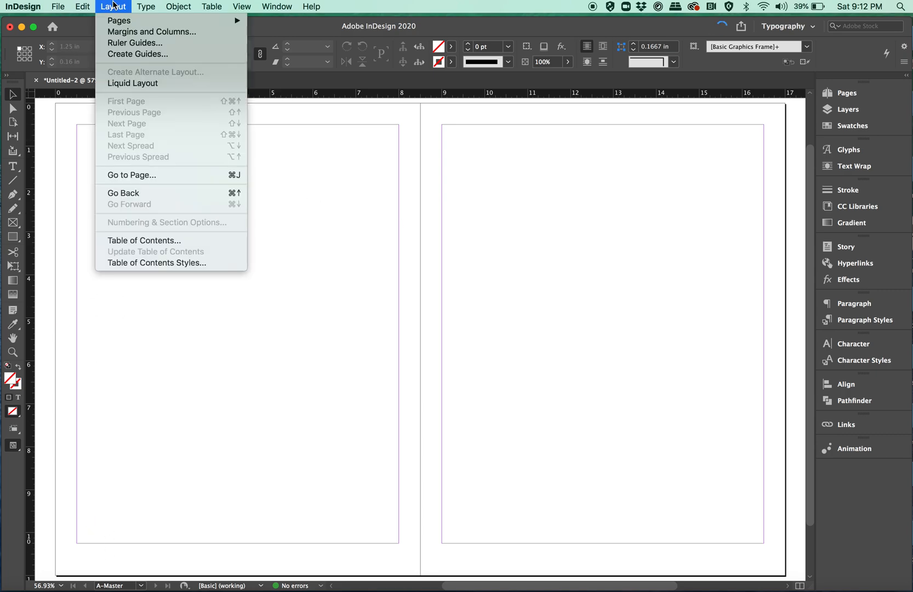
left_click(118, 54)
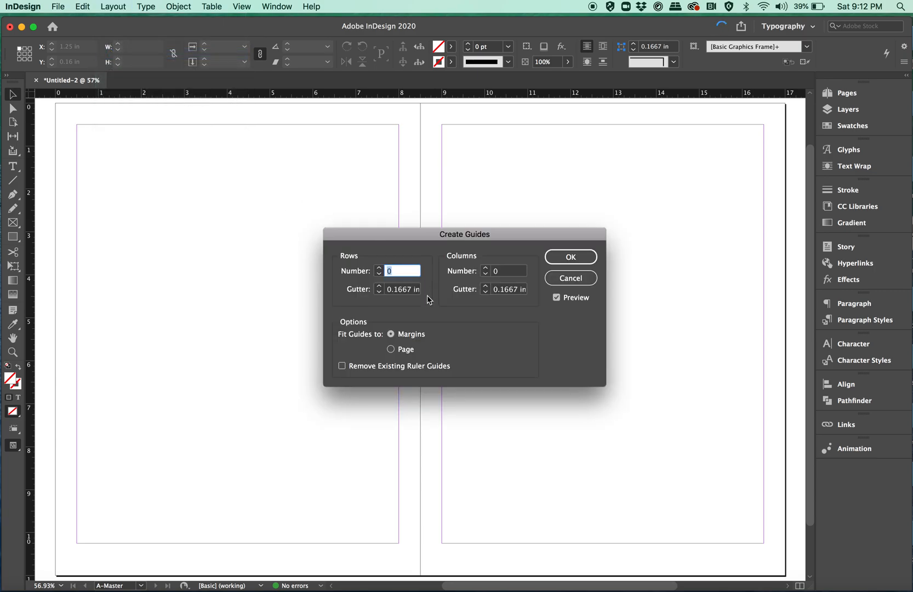
left_click(378, 268)
left_click(379, 268)
left_click(379, 268)
left_click(379, 268)
left_click(379, 267)
left_click(378, 268)
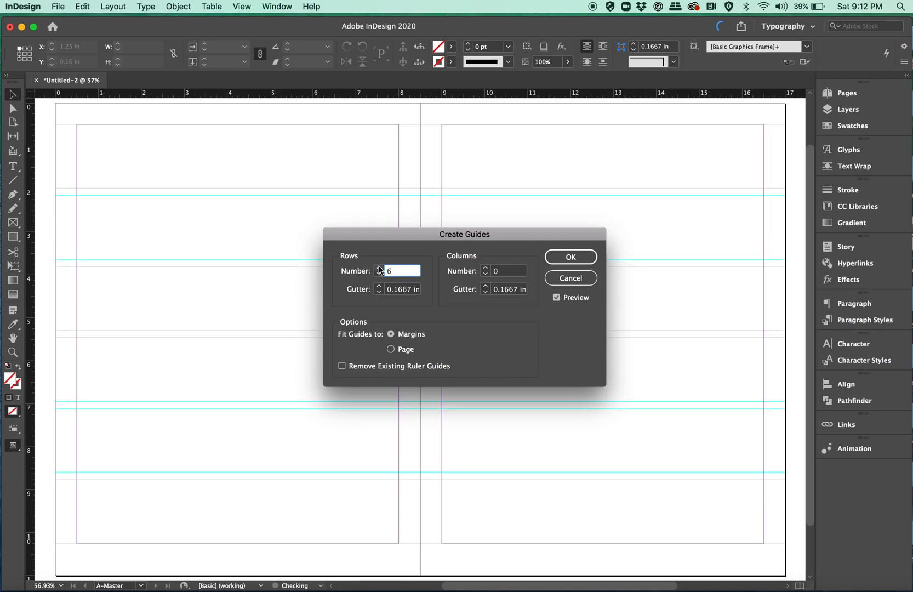
left_click(378, 267)
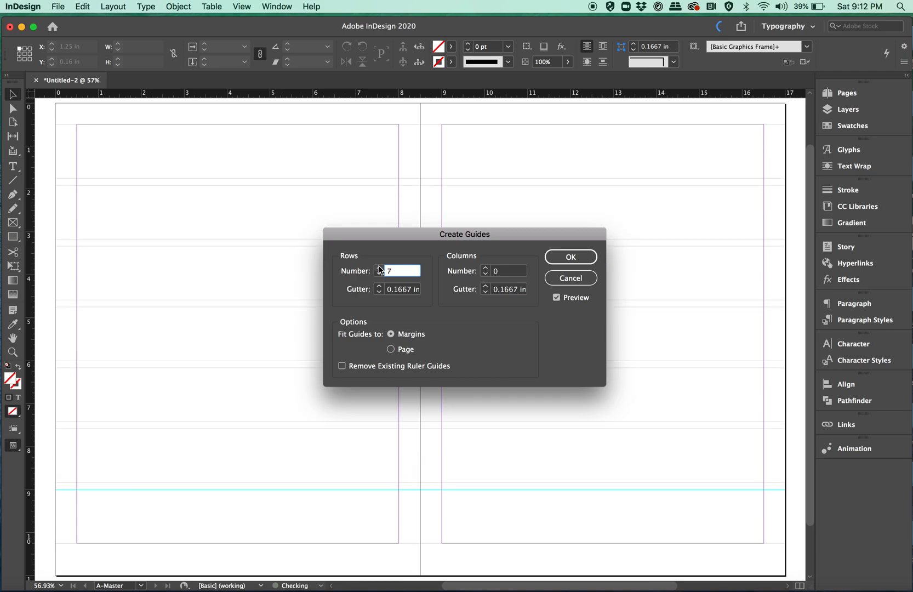
left_click(378, 268)
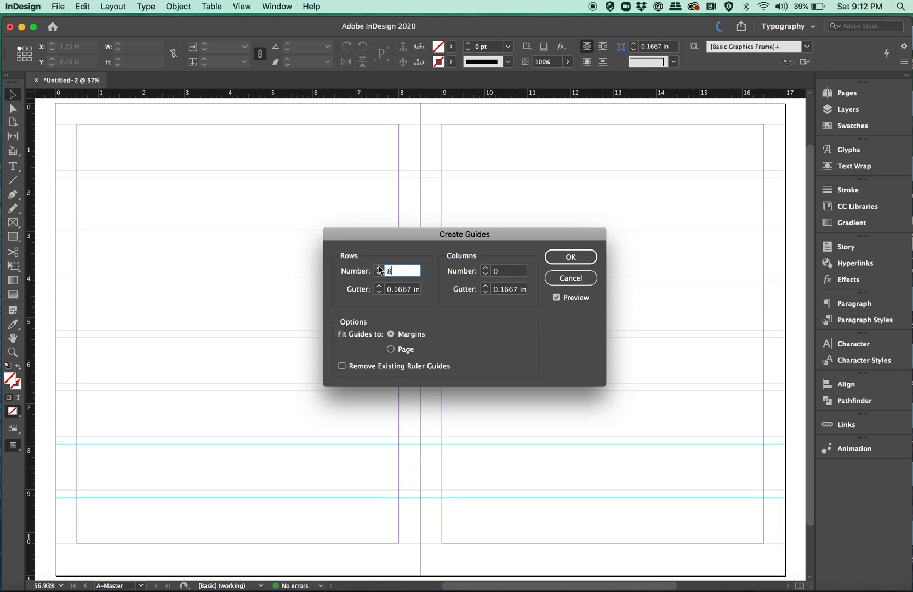
- Set the number of guide columns to 6
left_click(485, 268)
left_click(485, 269)
left_click(485, 269)
left_click(485, 268)
left_click(486, 269)
left_click(486, 269)
left_click(485, 269)
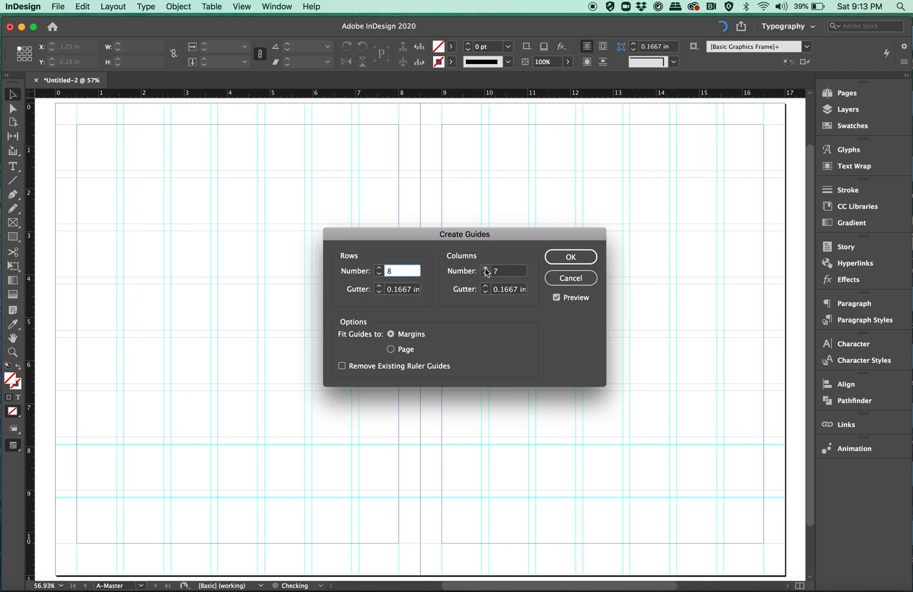
left_click(485, 274)
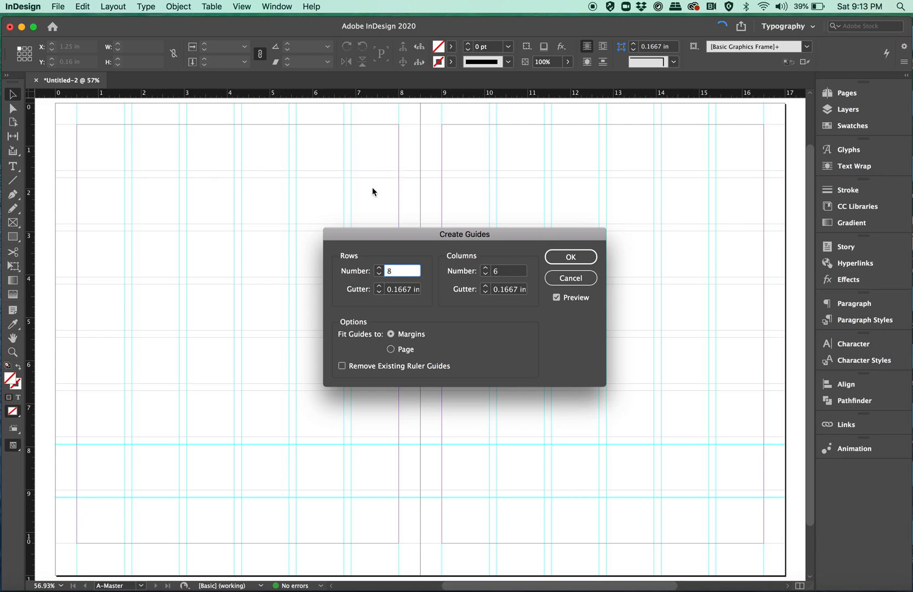
- Fit the guides to the margins, set both row and column gutters to 0.1875 in, and create the guides
left_click(391, 350)
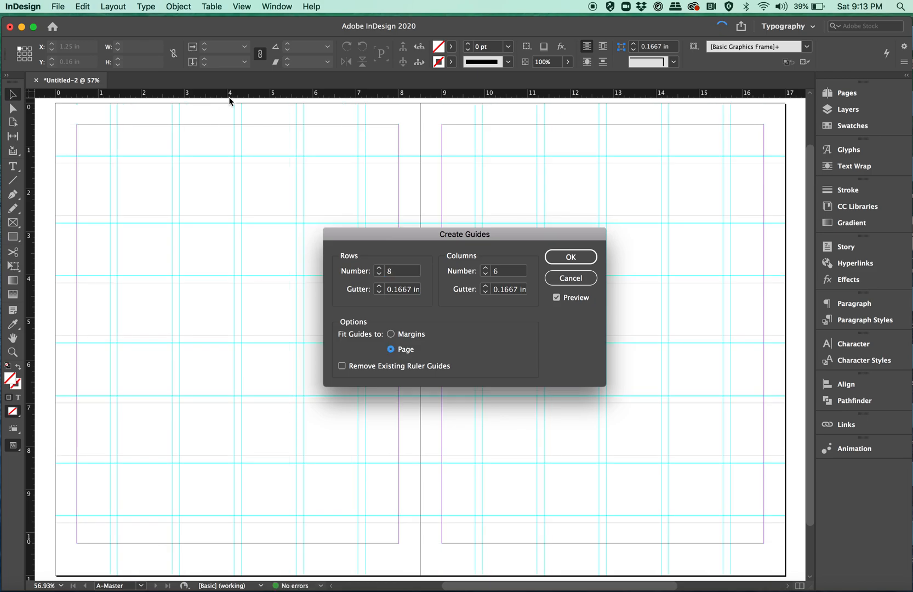
left_click(391, 334)
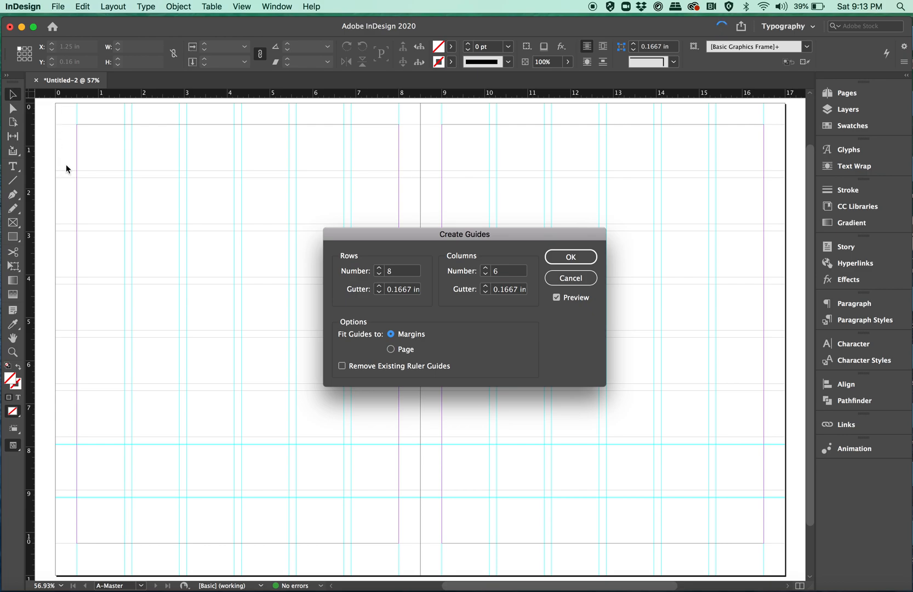
left_click(379, 286)
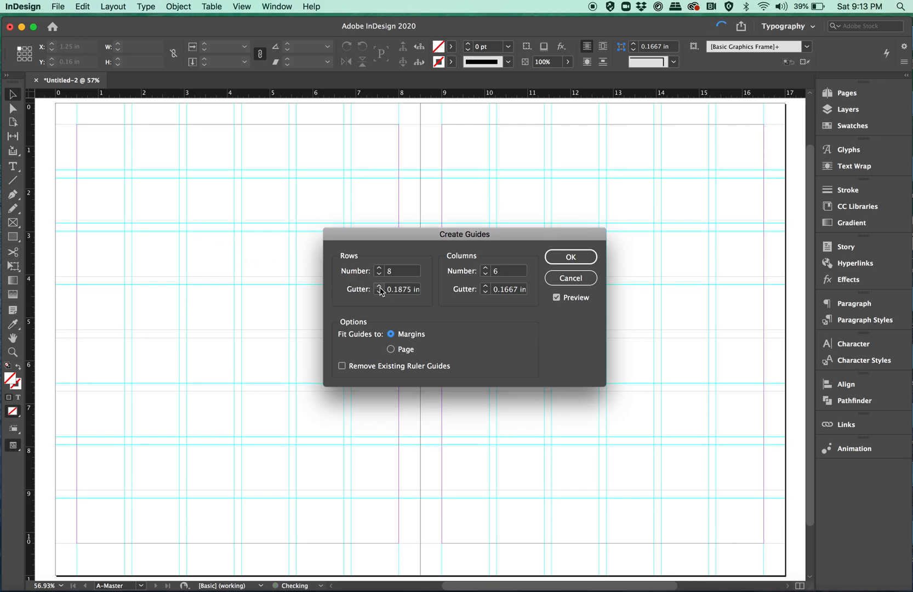
left_click(485, 286)
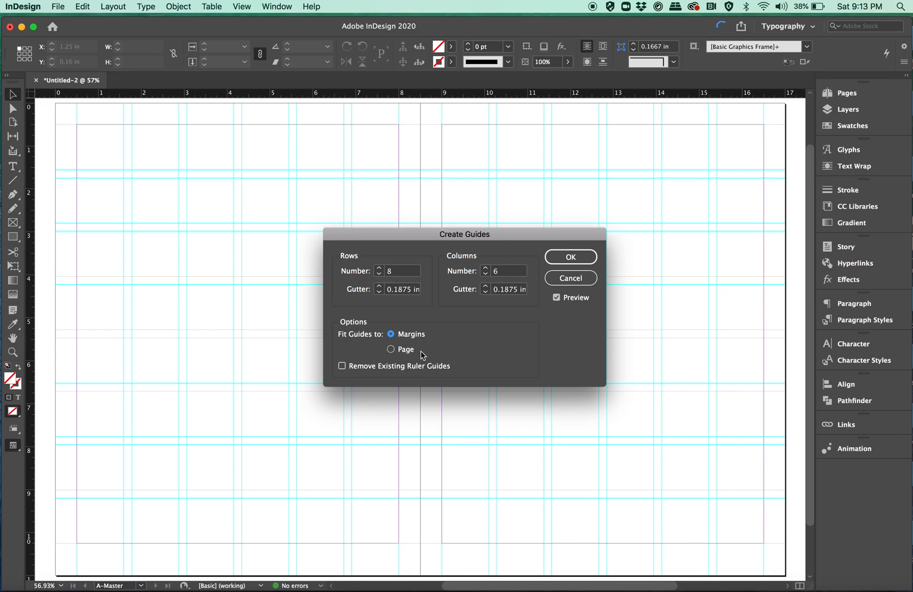
left_click(570, 261)
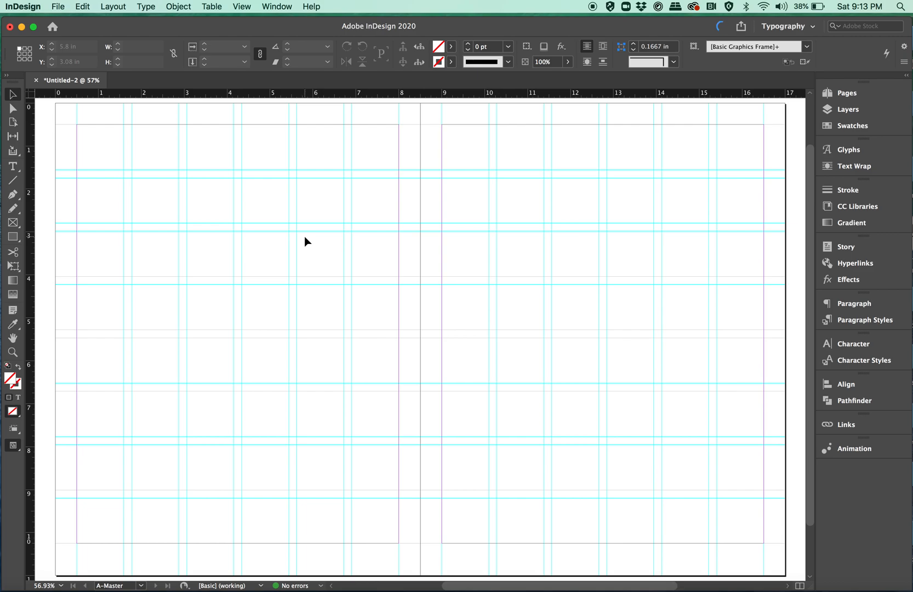
- Draw a text frame about 2.375 in wide and 0.305 in tall below the left page's bottom margin and insert a Current Page Number marker
left_click(12, 166)
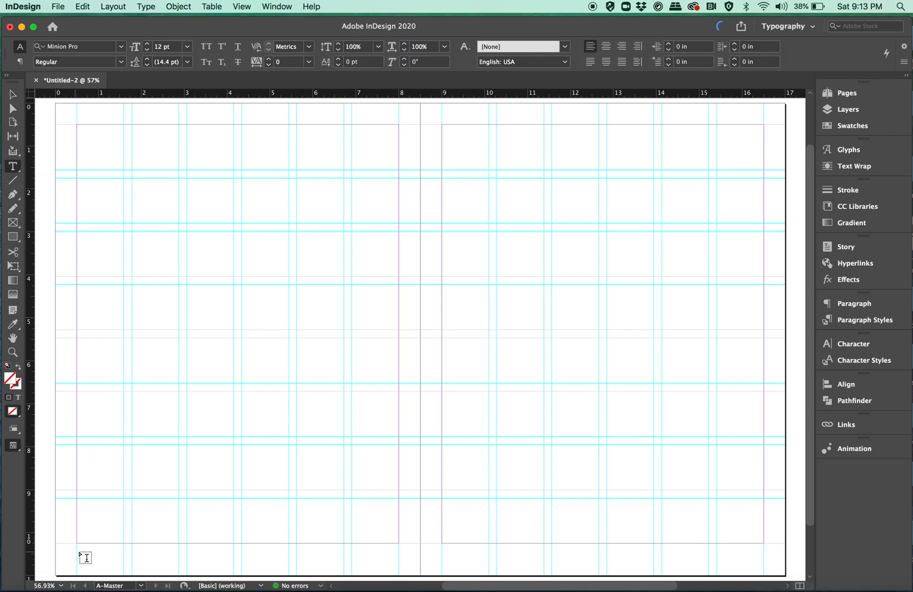
left_click_drag(79, 550, 177, 561)
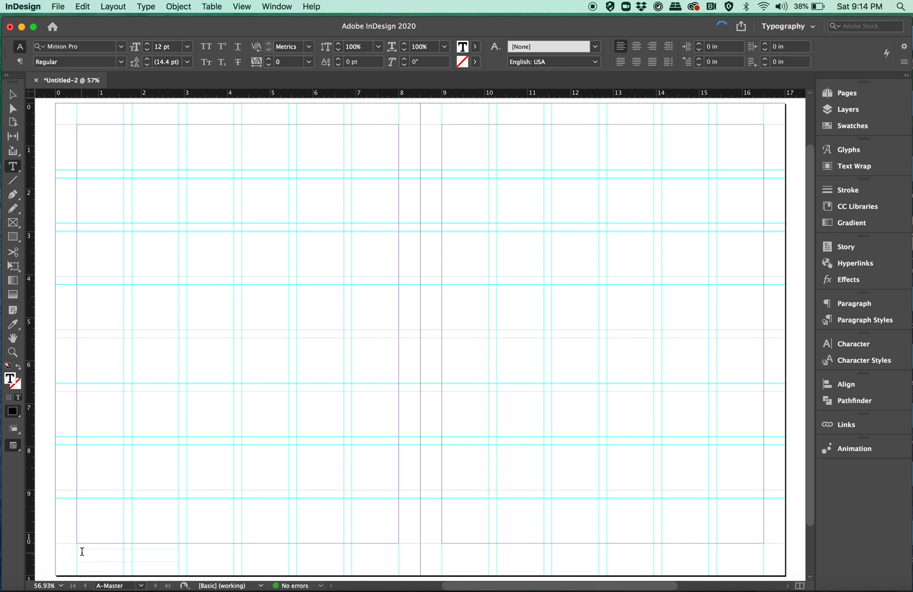
left_click(148, 7)
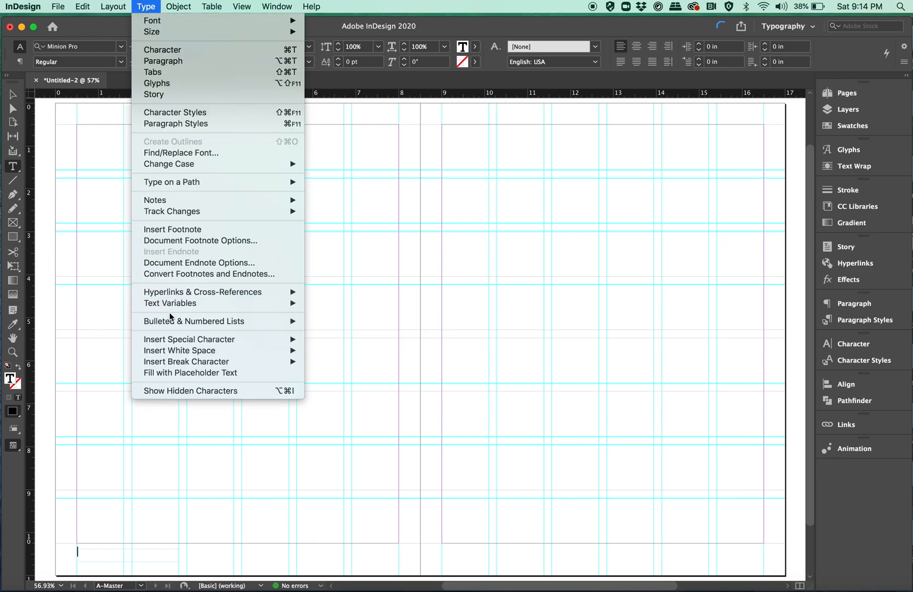
mouse_move(175, 337)
mouse_move(338, 344)
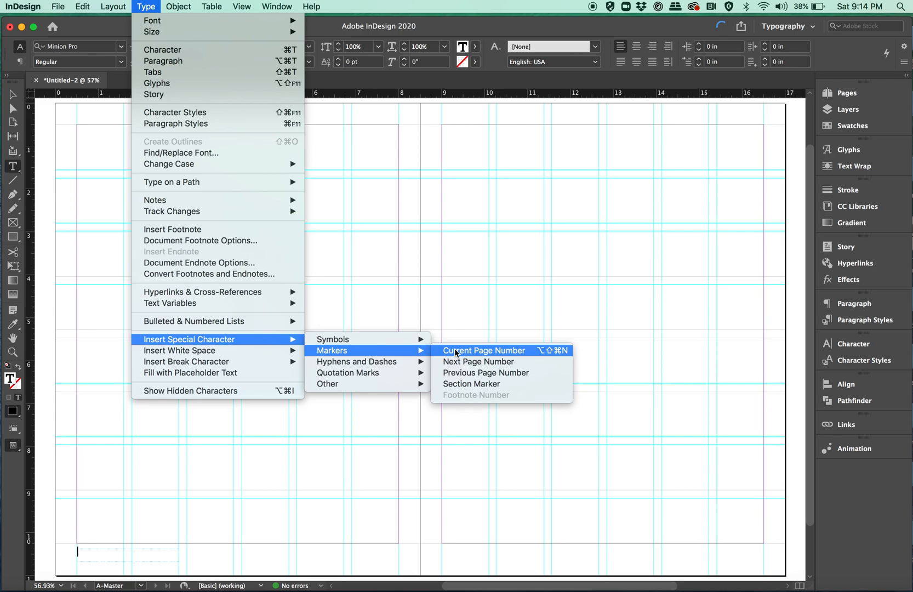
left_click(456, 351)
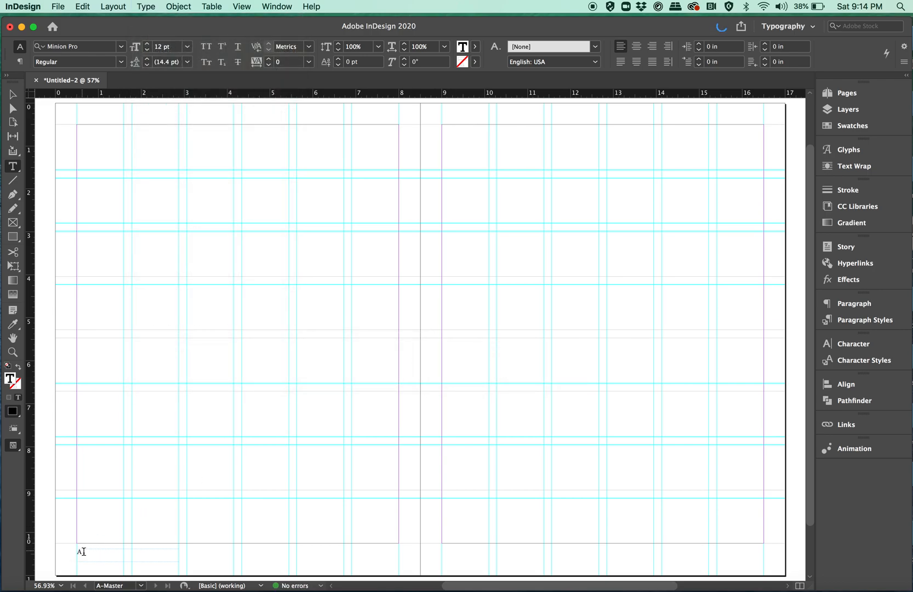
- Format the left page's page number marker as 10 pt Minion Pro Bold
left_click_drag(84, 551, 74, 550)
left_click(147, 50)
left_click(147, 50)
left_click(148, 50)
left_click(146, 44)
left_click(121, 62)
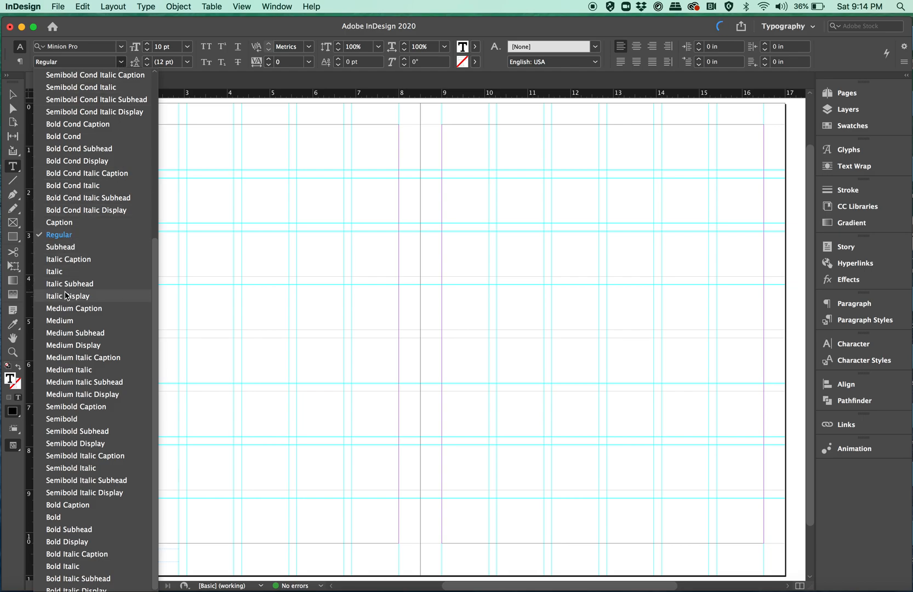
left_click(62, 518)
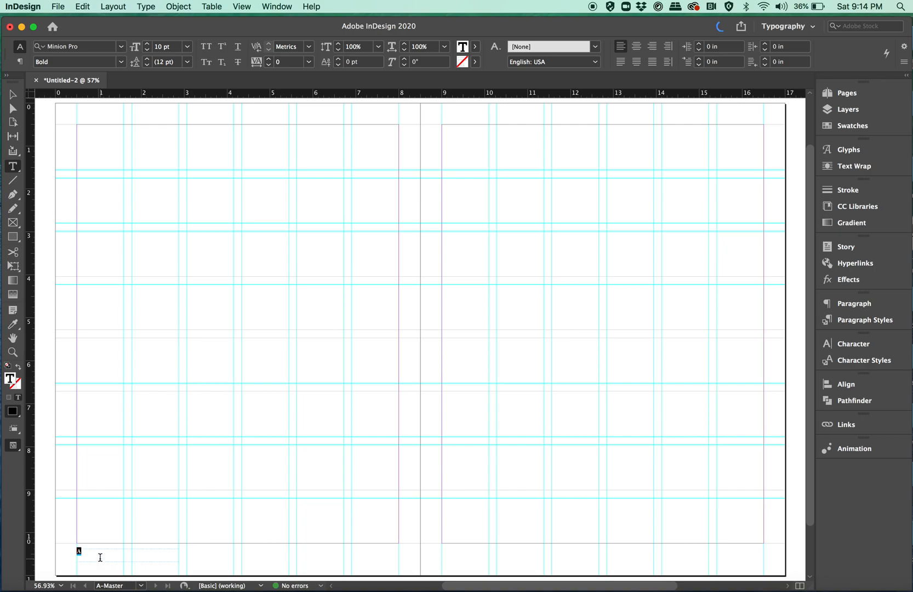
left_click(100, 553)
- Duplicate the page number frame to the right page's lower outer corner, aligned with the right margin at the same height
left_click(13, 95)
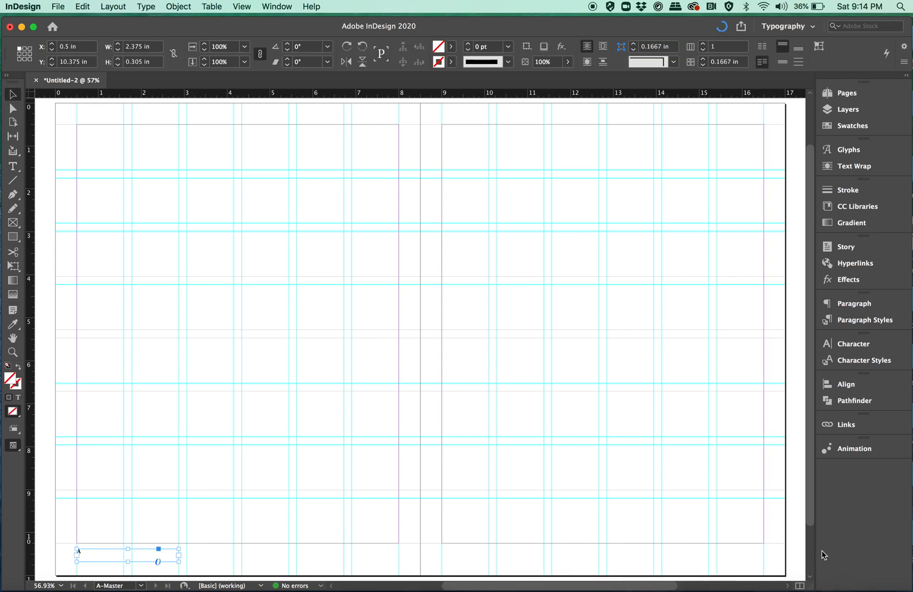
left_click_drag(90, 554, 671, 514)
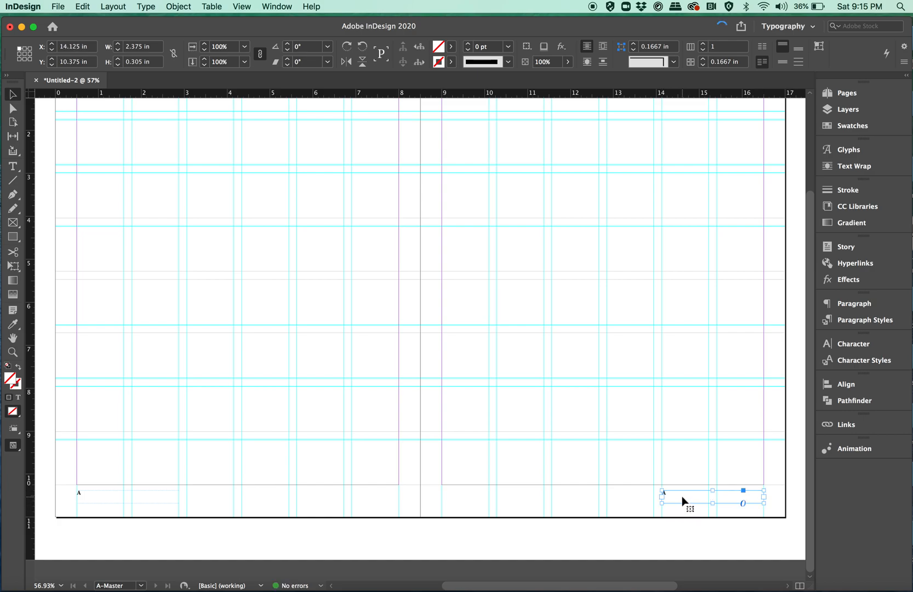
- Right-align the page number marker in the right page's footer frame
double_click(682, 496)
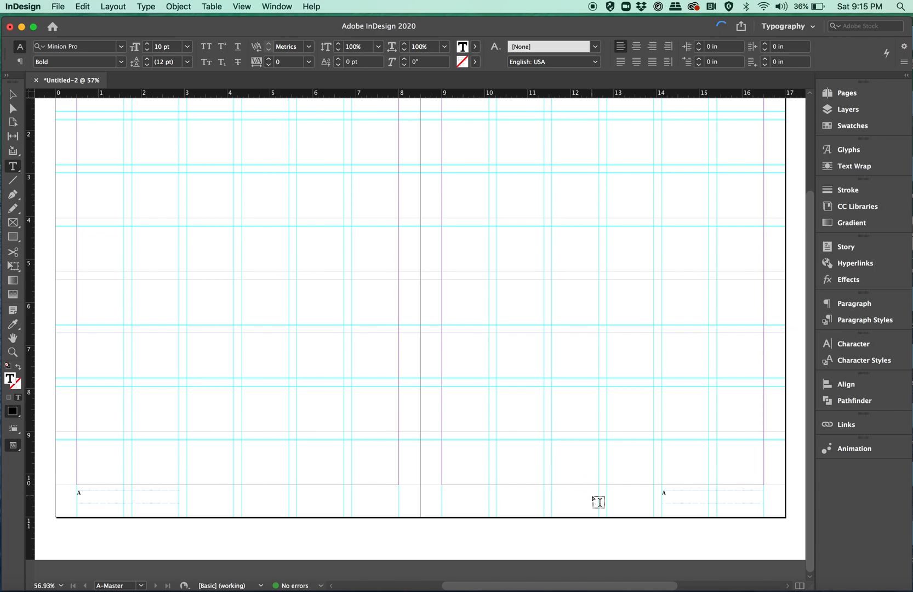
left_click_drag(674, 494, 633, 493)
key("super+shift+r")
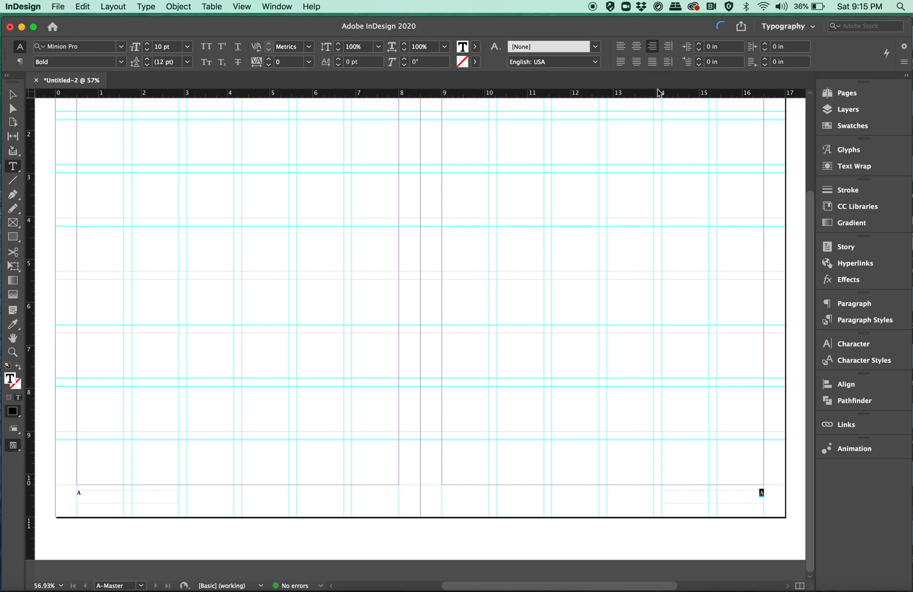
left_click(12, 94)
left_click(149, 354)
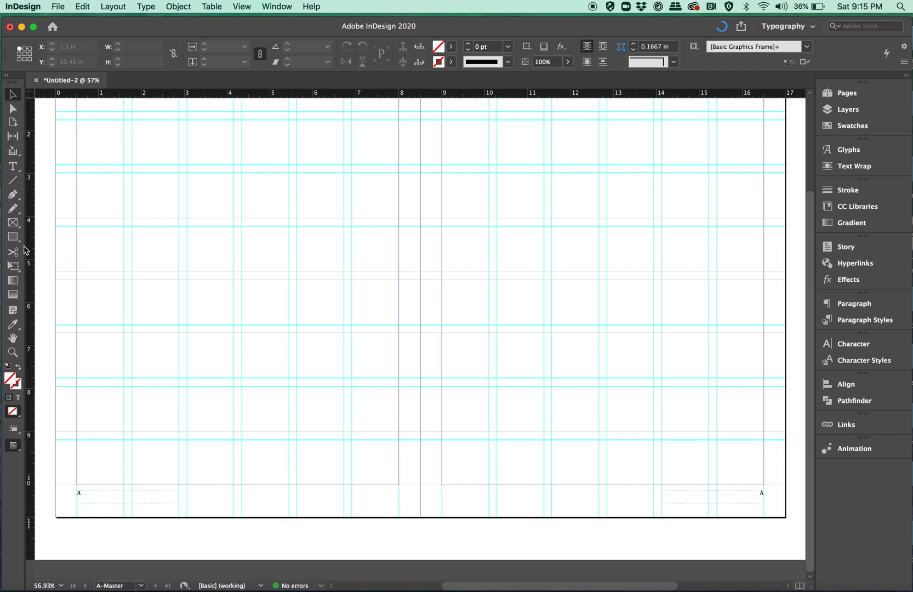
- Draw a text frame about 4.94 in wide and 0.305 in tall beside the left page number, reading "My Company | Brand Identity Guide"
left_click(15, 170)
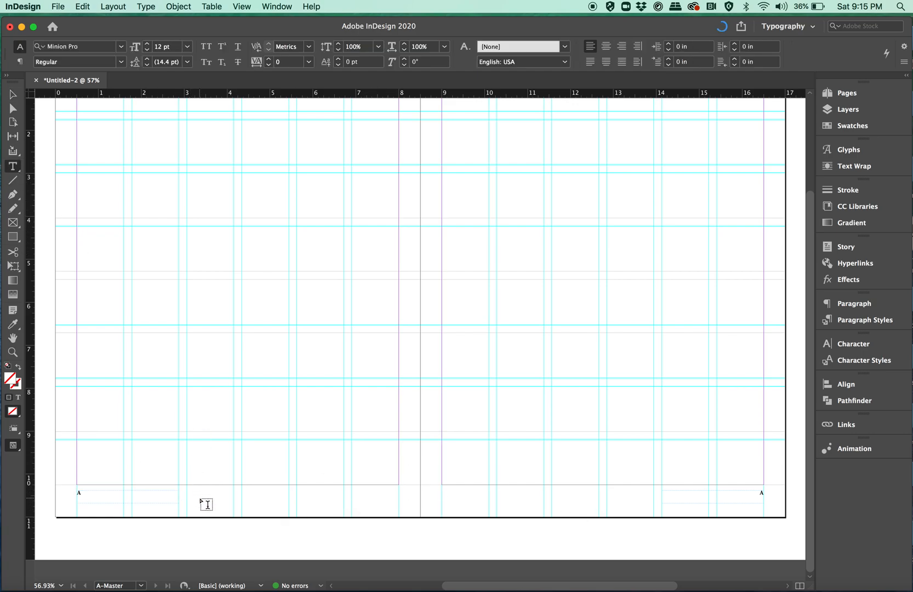
left_click_drag(190, 492, 400, 501)
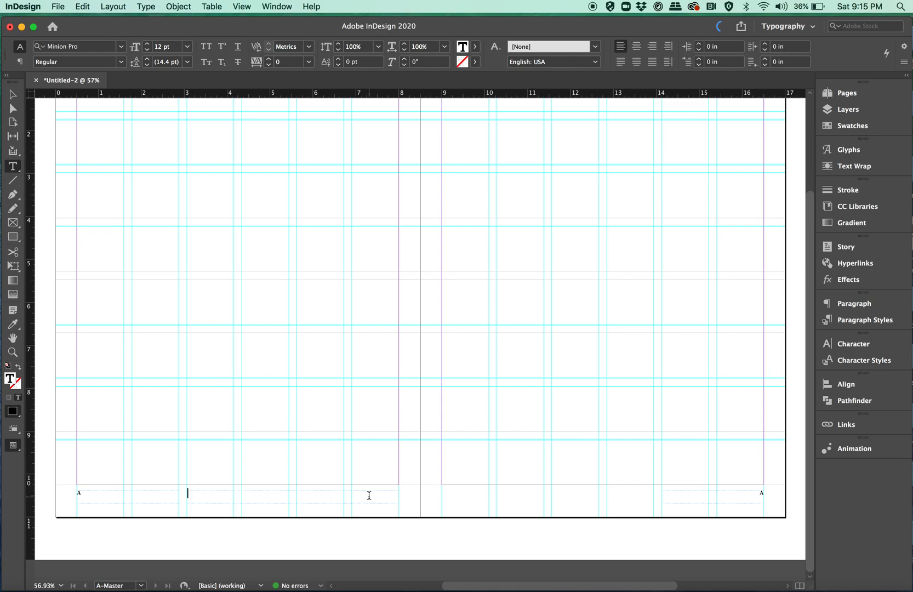
type("My Company | Brand Identity")
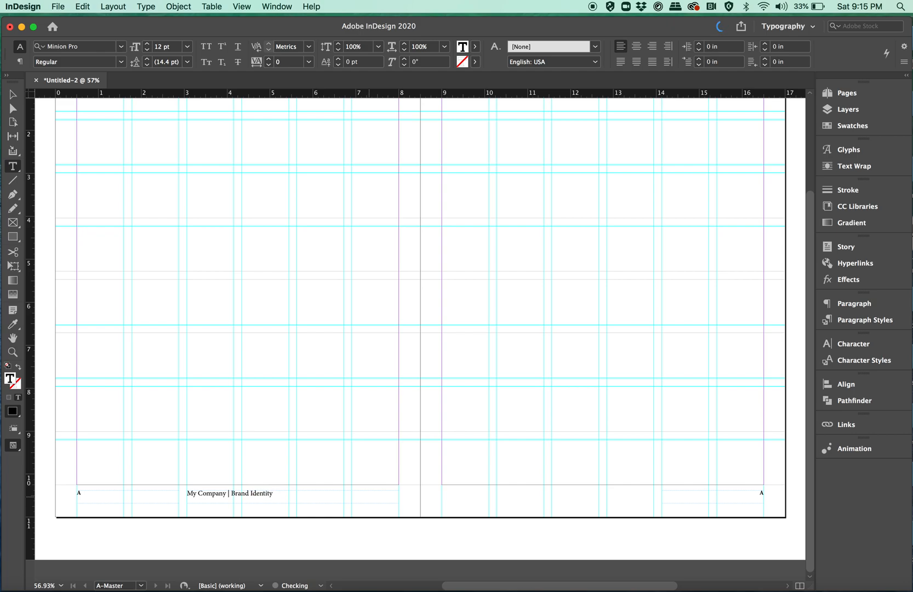
type(" Guide")
- Format the left page's footer text as 10 pt all caps and right-align it to the inside margin
left_click_drag(300, 495, 178, 496)
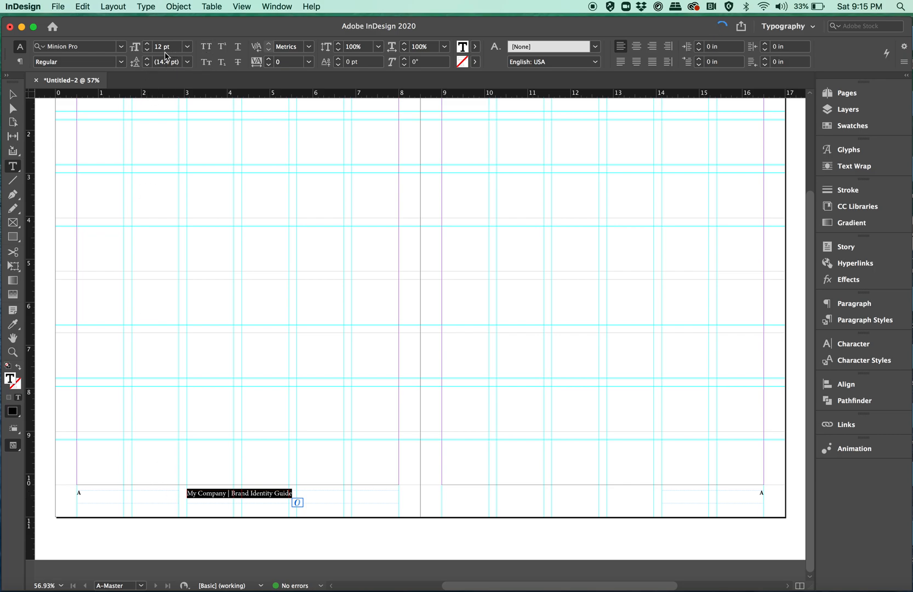
left_click(146, 50)
left_click(147, 50)
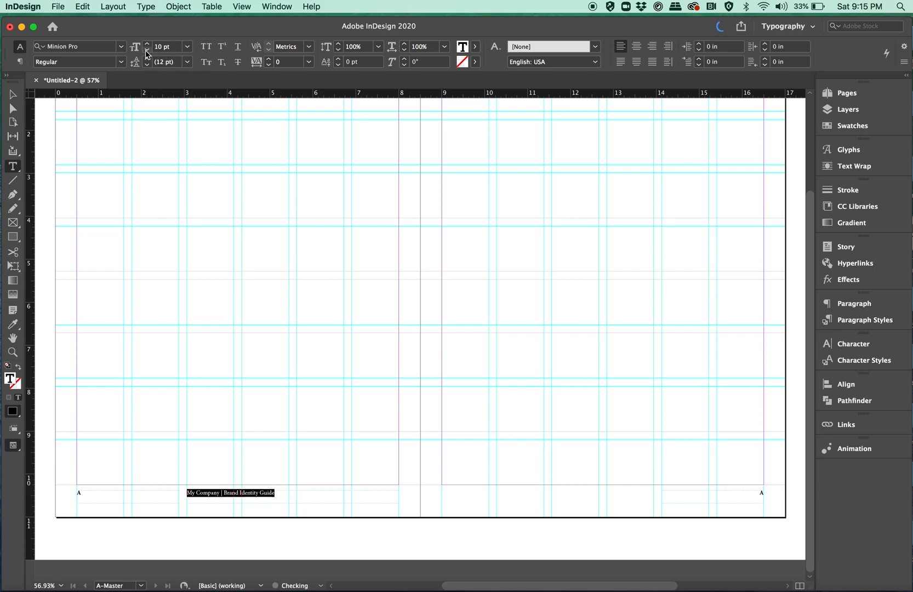
left_click(206, 46)
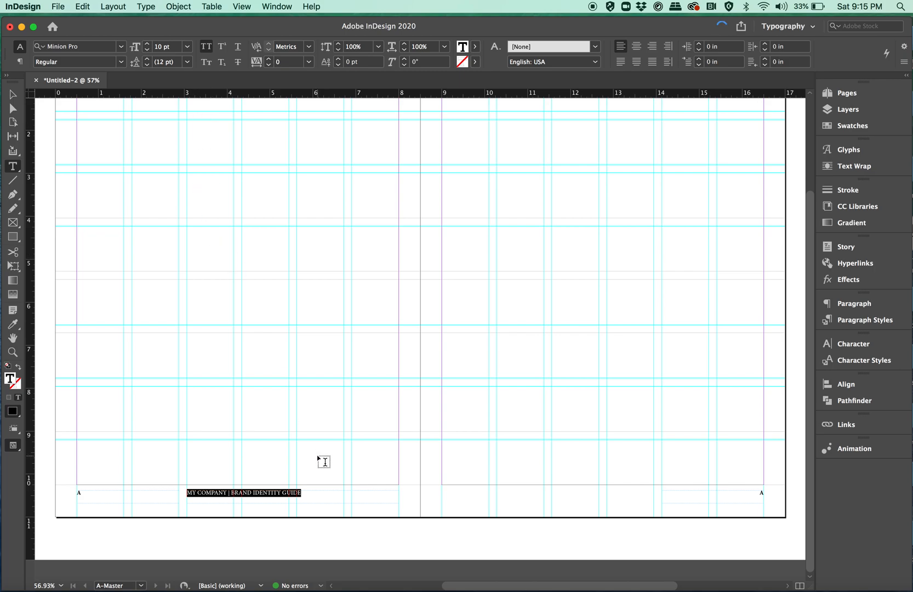
key("super+shift+r")
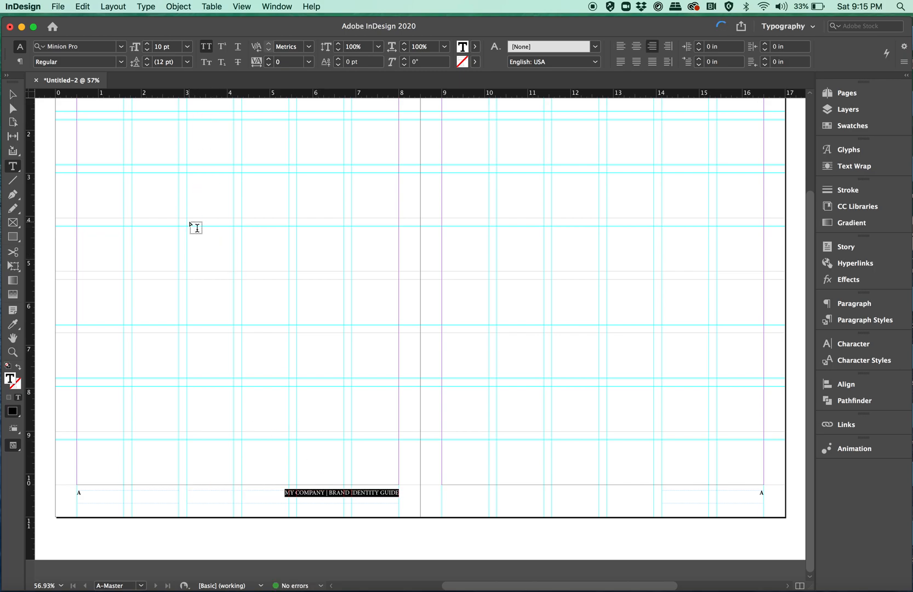
left_click(12, 94)
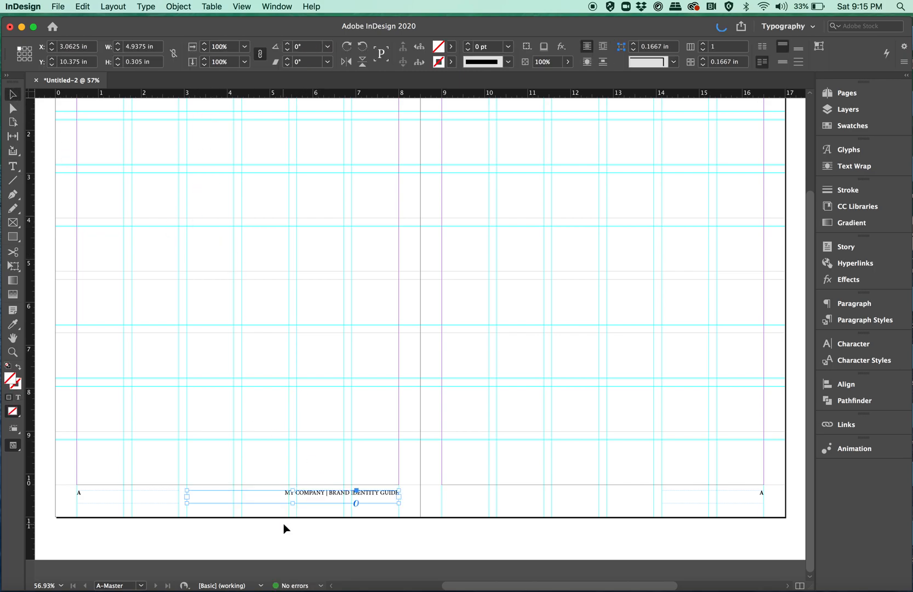
left_click(313, 526)
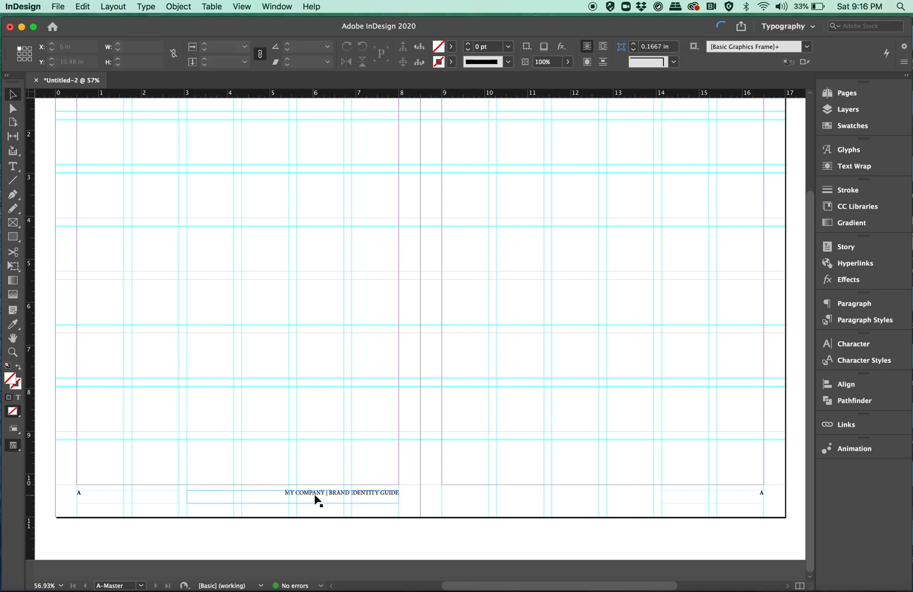
- Duplicate the footer text frame to the right page's inside margin at the same height and left-align its text
left_click_drag(316, 498, 568, 484)
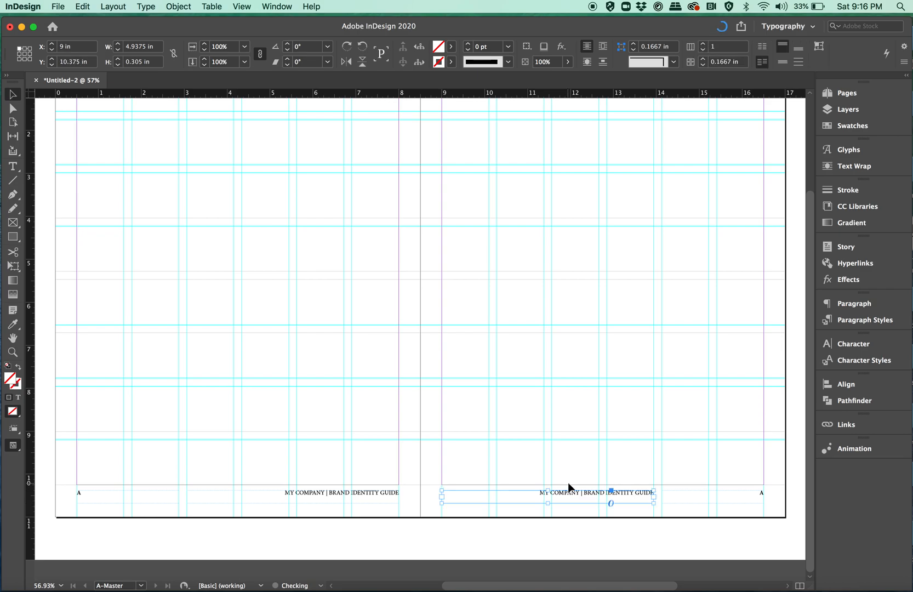
double_click(535, 496)
key("super+a")
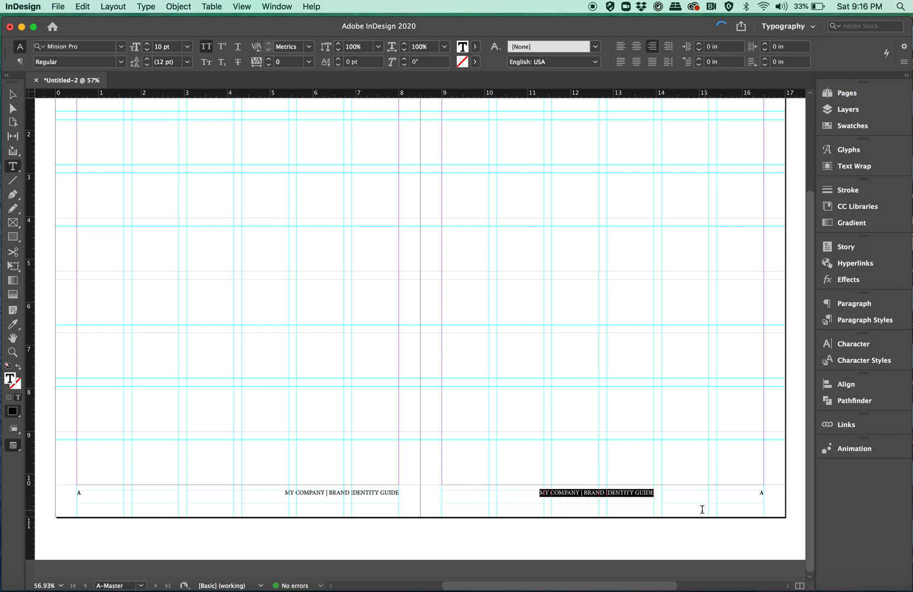
key("shift+super+l")
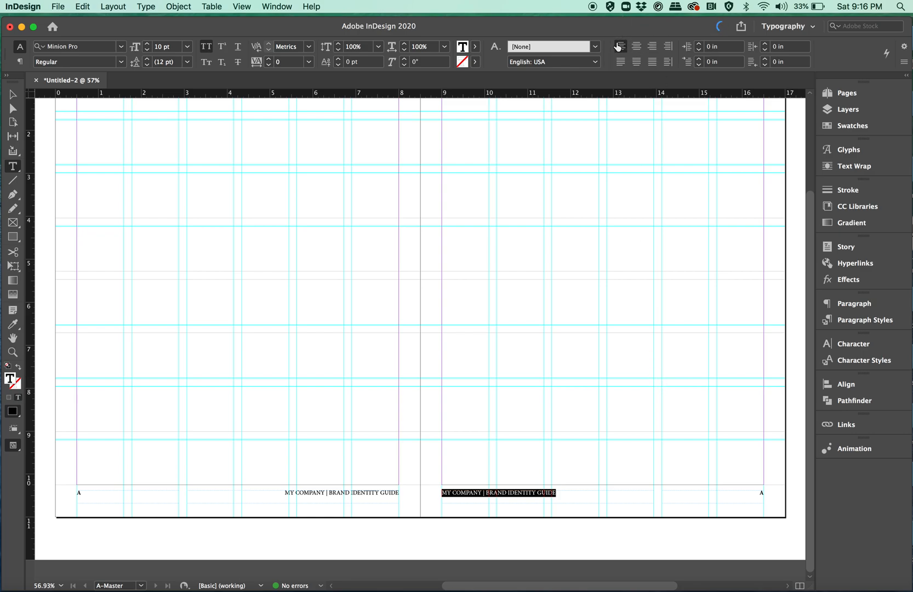
key("Escape")
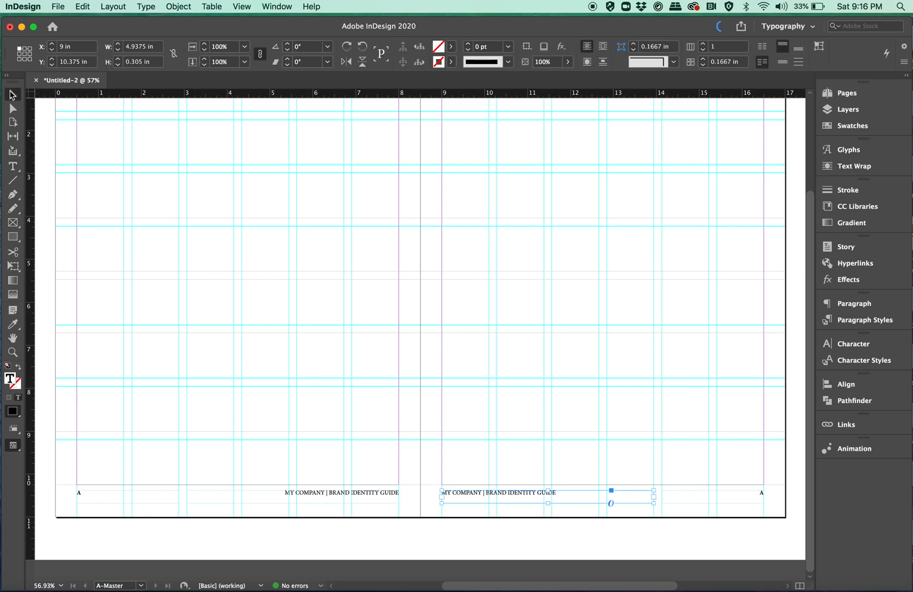
- Set the master spread's outside margin to 0.75 in in the Margins and Columns settings
scroll(119, 209, "up", 5)
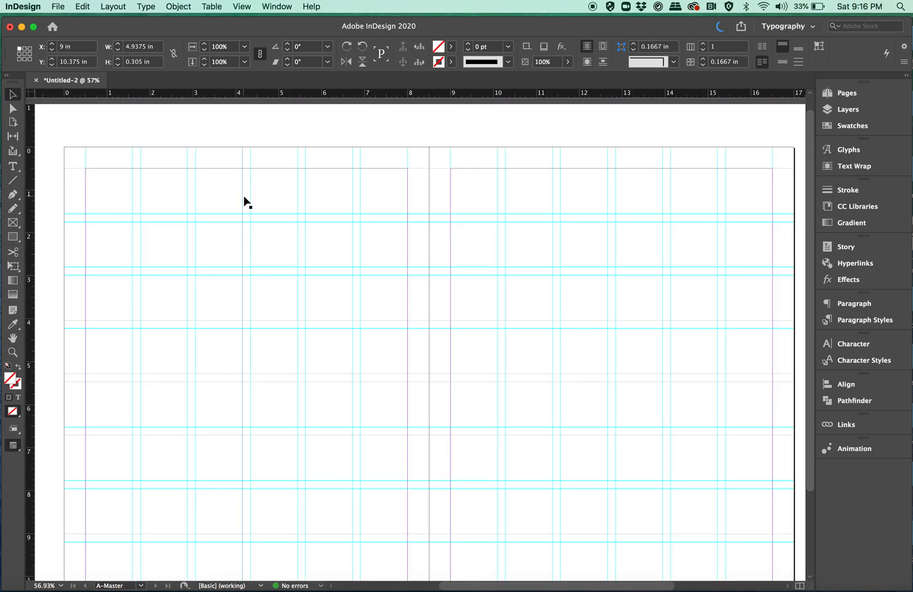
scroll(244, 196, "down", 3)
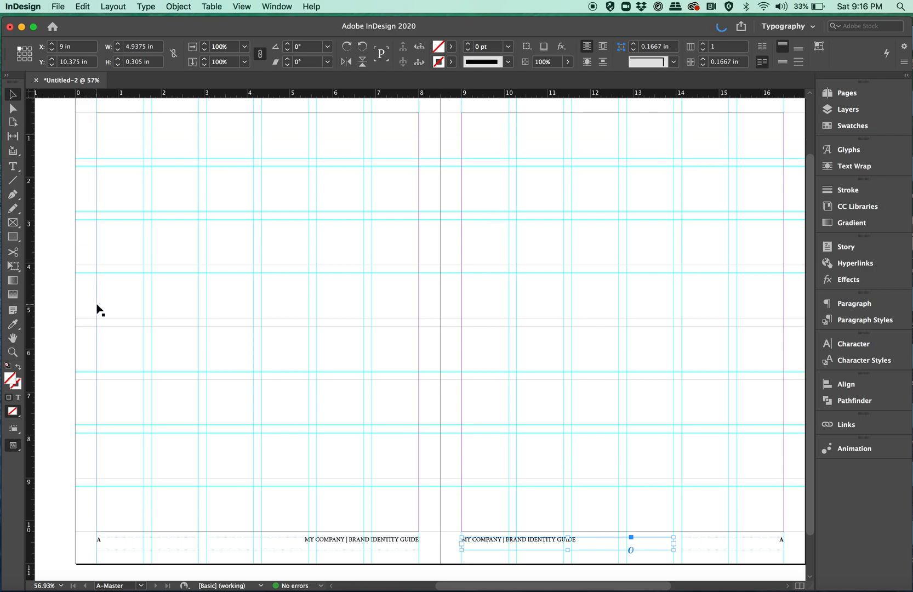
left_click(56, 199)
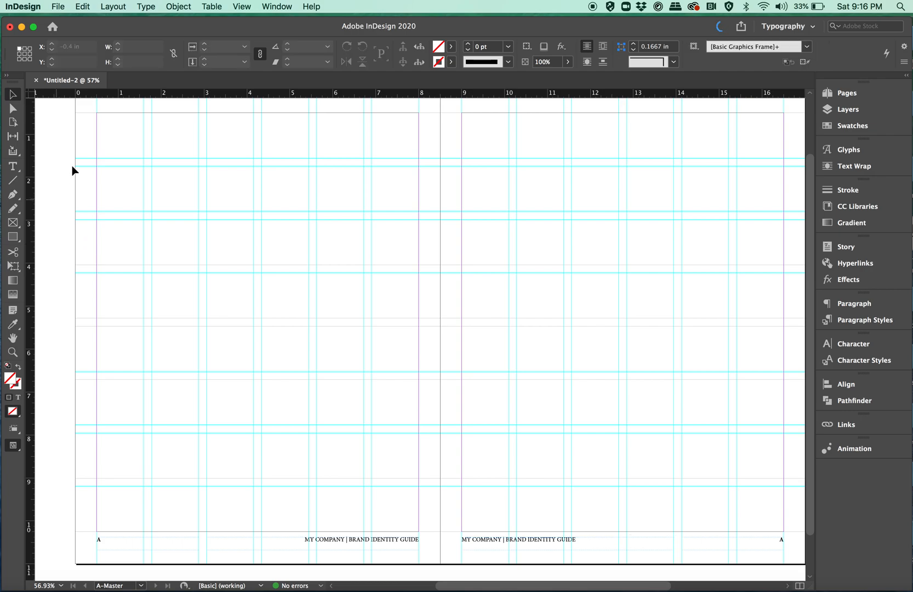
left_click(113, 7)
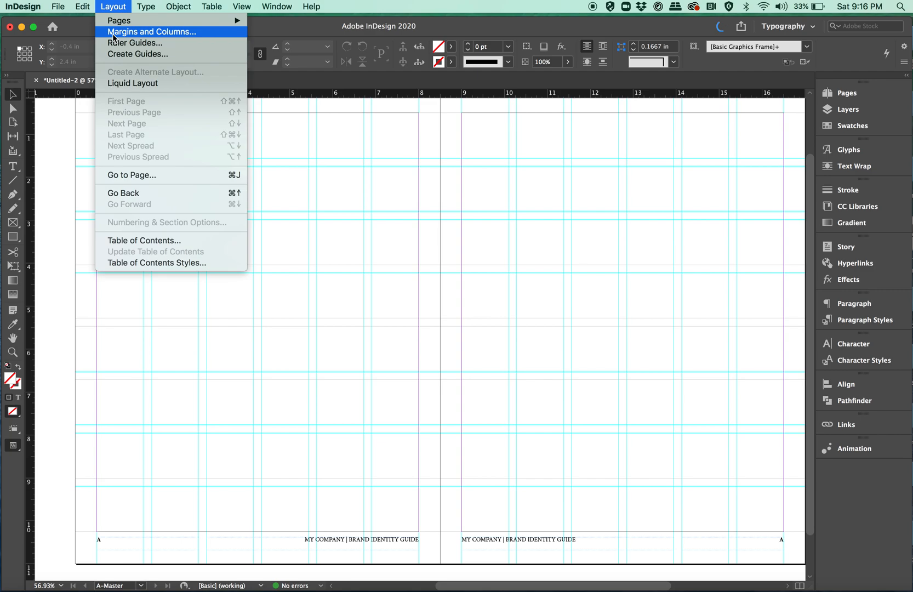
left_click(114, 33)
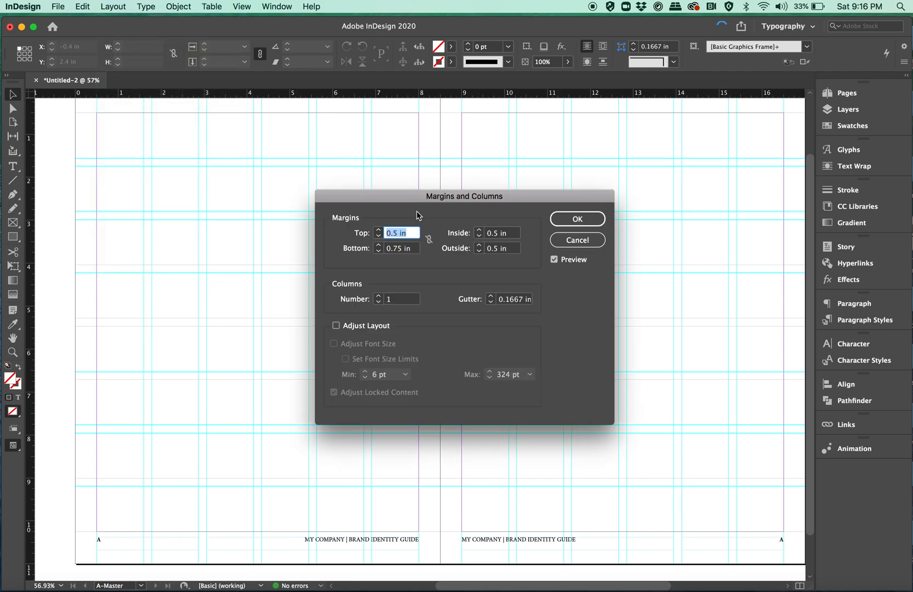
left_click(479, 251)
left_click(479, 251)
left_click(479, 251)
left_click(480, 246)
left_click(479, 247)
left_click(480, 246)
left_click(480, 247)
left_click(480, 246)
left_click(480, 246)
left_click(479, 246)
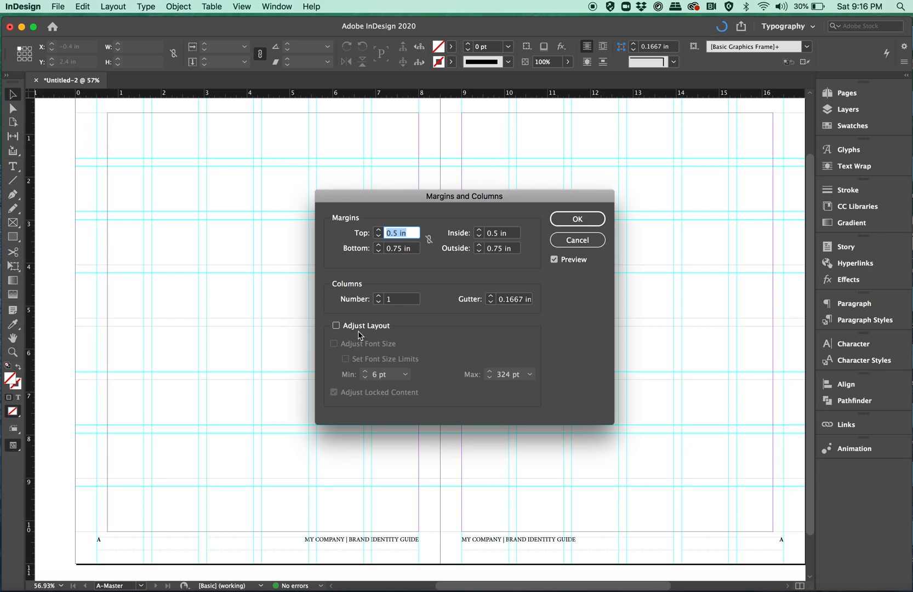
- Enable Adjust Layout so guides and footers follow the new margins, and apply the margin settings
left_click(336, 326)
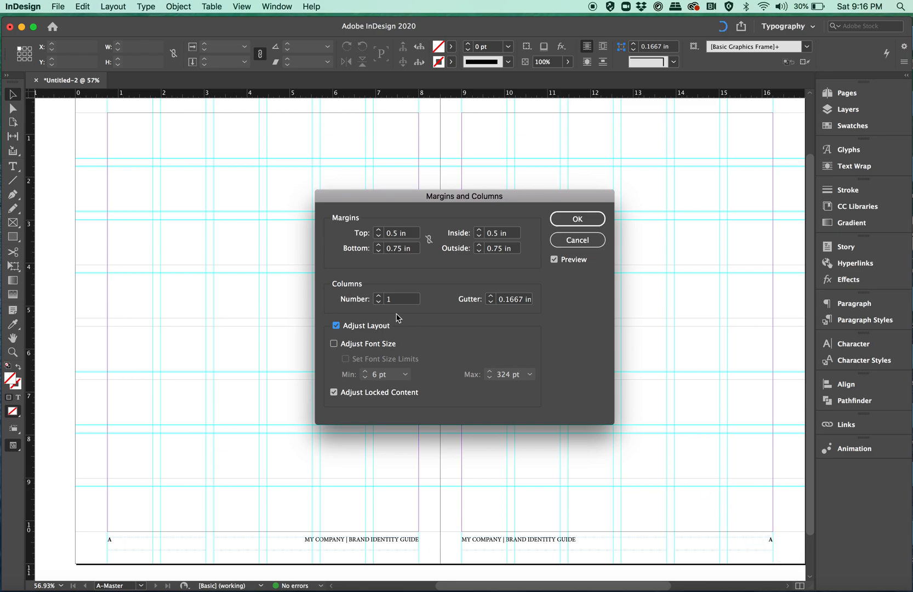
left_click(336, 326)
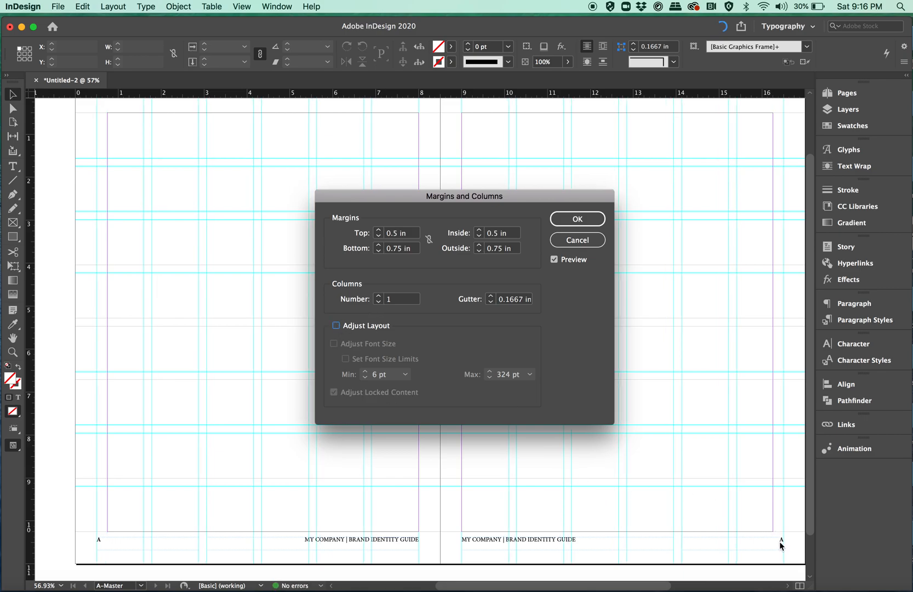
left_click(336, 326)
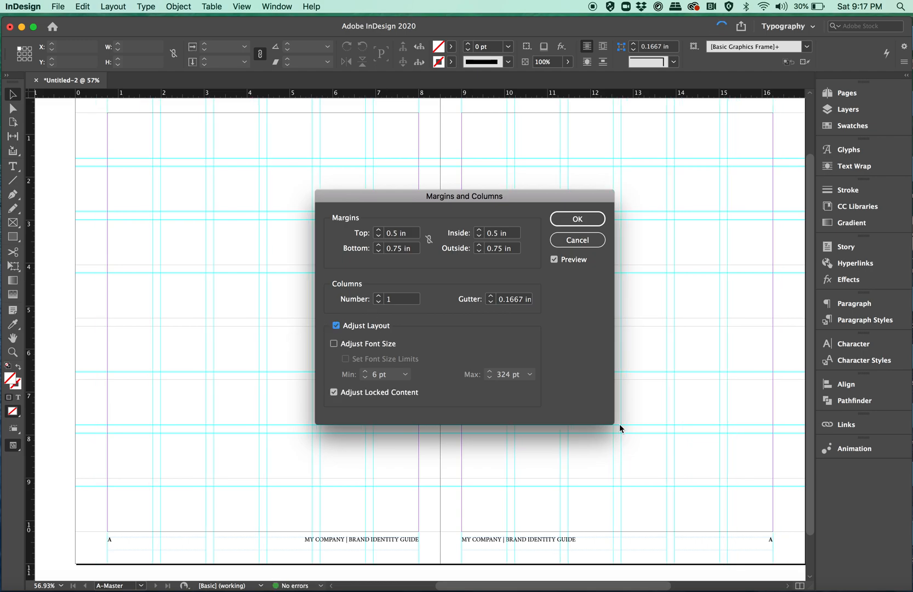
left_click(580, 217)
left_click(577, 221)
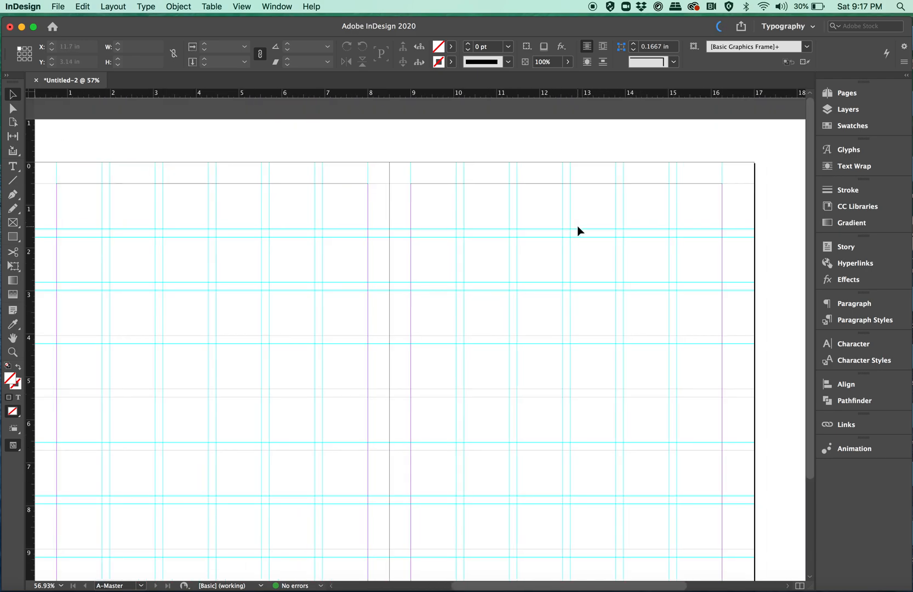
- Draw a text frame about 3.78 in wide and 0.56 in tall on the upper right page containing "Section Header"
key("t")
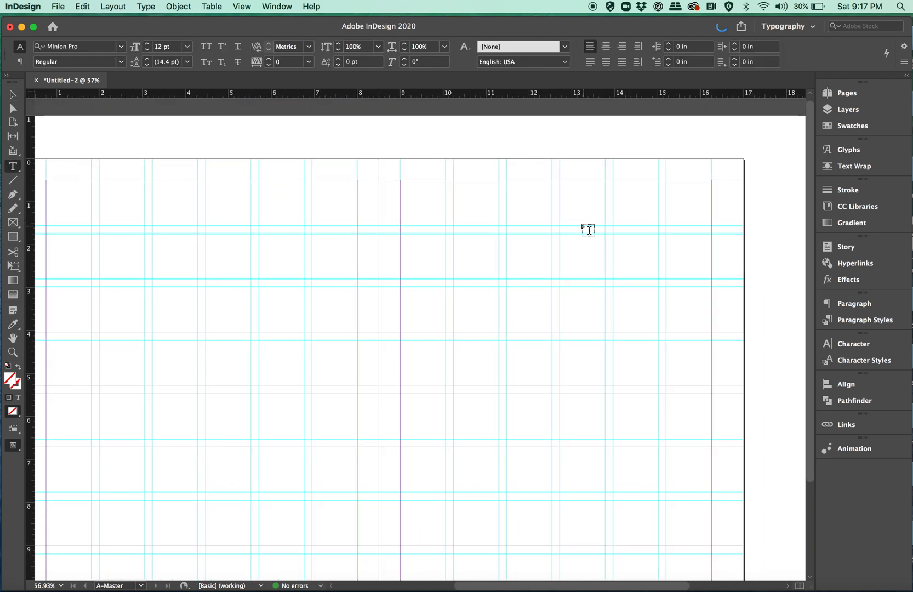
left_click_drag(527, 248, 691, 273)
type("Sect")
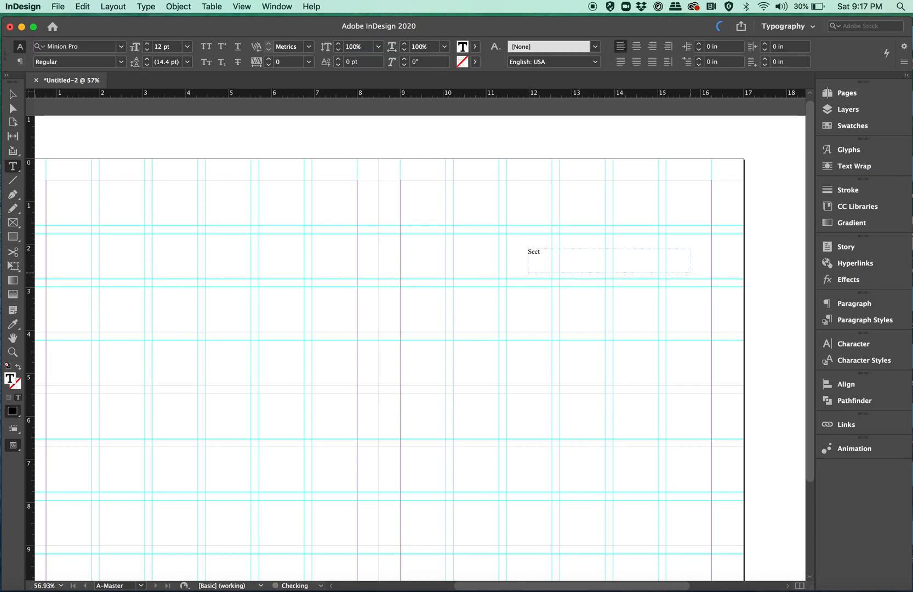
type("ion Header")
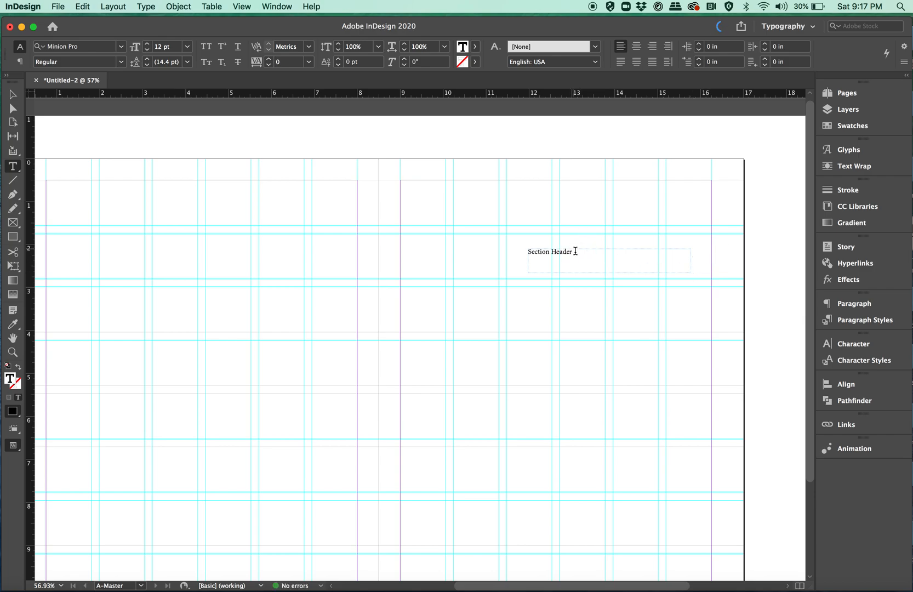
- Format the "Section Header" text as 10 pt all caps
left_click_drag(573, 249, 506, 249)
left_click(147, 50)
left_click(147, 50)
left_click(206, 46)
left_click(12, 94)
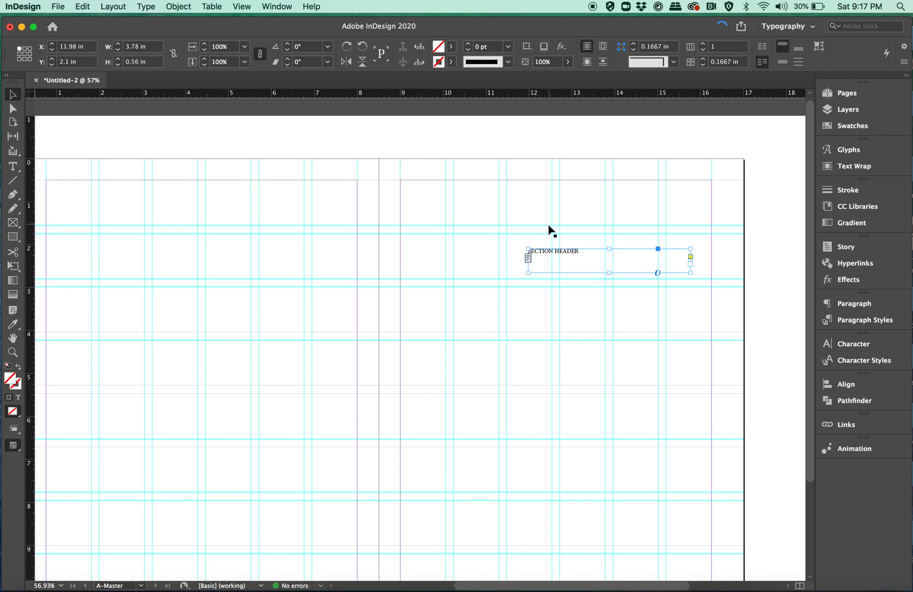
- Rotate the section header frame to -90°, reduce its height to 0.305 in, and place it outside the right page's outer margin, starting at the top margin
left_click_drag(521, 246, 722, 203)
left_click_drag(699, 261, 710, 261)
left_click(755, 258)
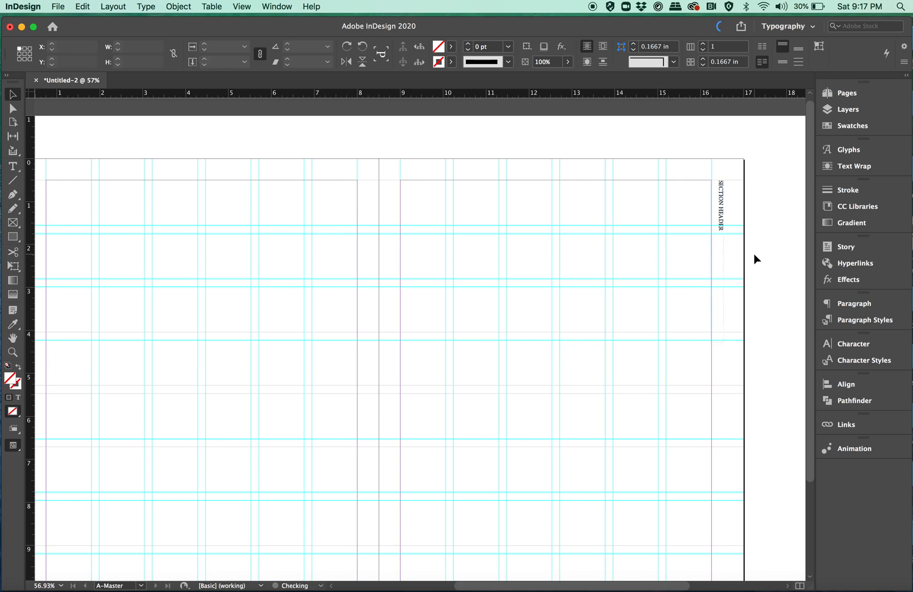
- Duplicate the section header onto the left page, turned 180° to read upward, just outside the outer margin
left_click(721, 207)
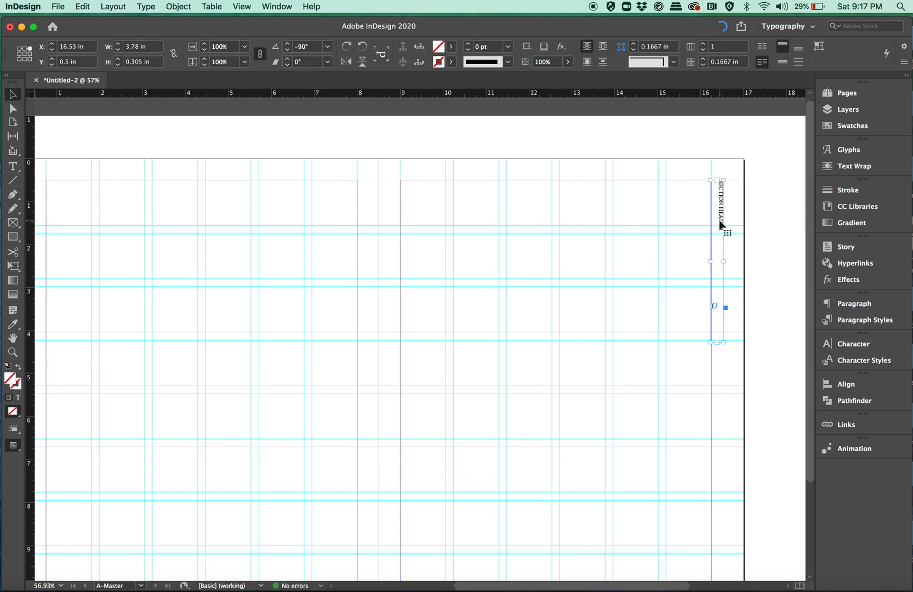
left_click_drag(721, 225, 207, 249)
scroll(207, 249, "left", 10)
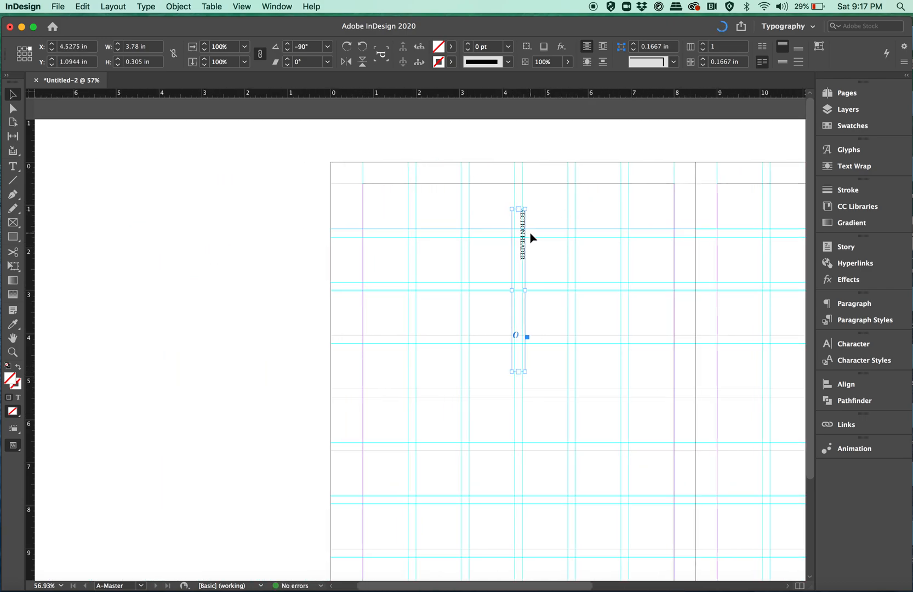
left_click_drag(505, 206, 528, 439)
left_click_drag(513, 351, 351, 366)
- Right-align the left page's section header text so it meets the top margin
double_click(352, 324)
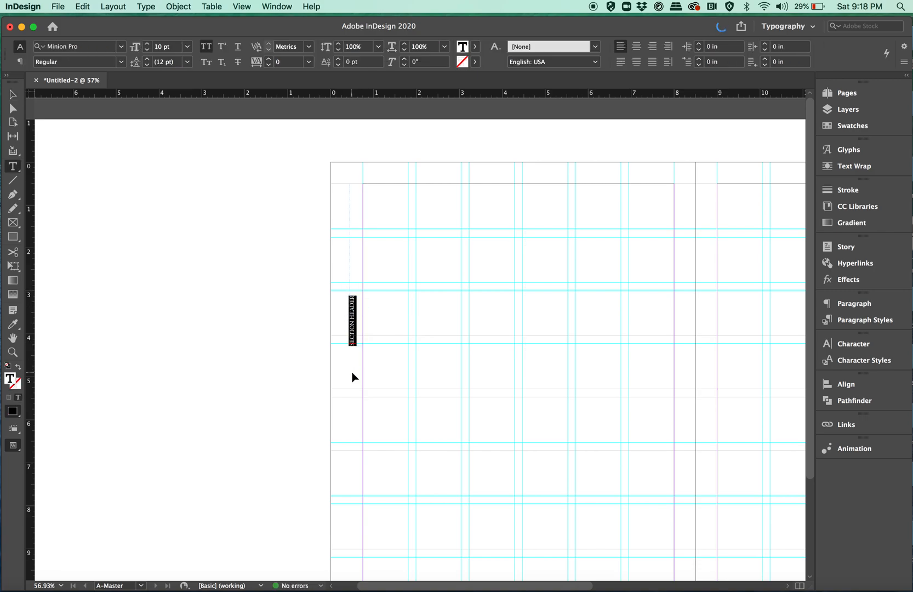
key("super+shift+r")
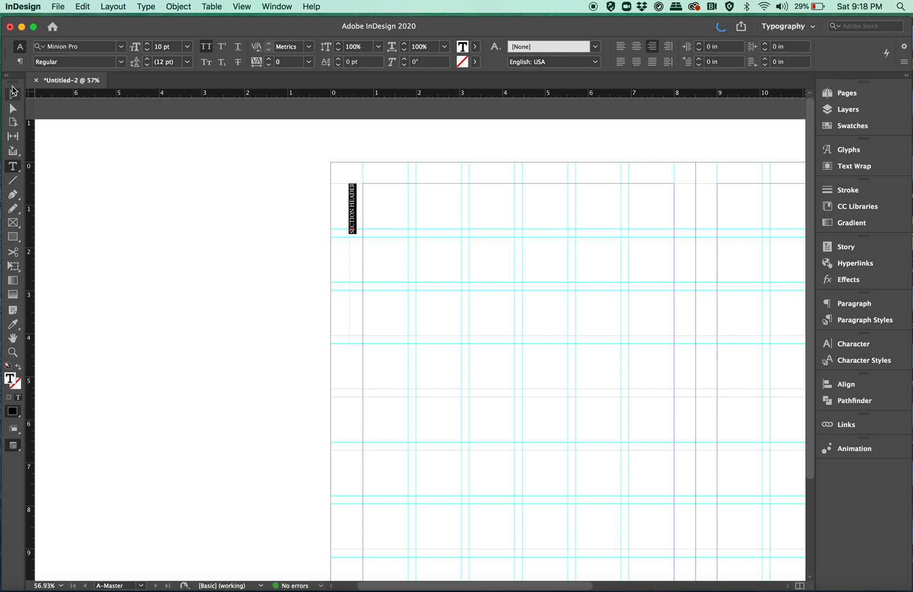
- Deselect the section header text and review the headers, page numbers and footers on both pages of the A-Master spread
left_click(12, 95)
left_click(302, 252)
scroll(302, 252, "right", 10)
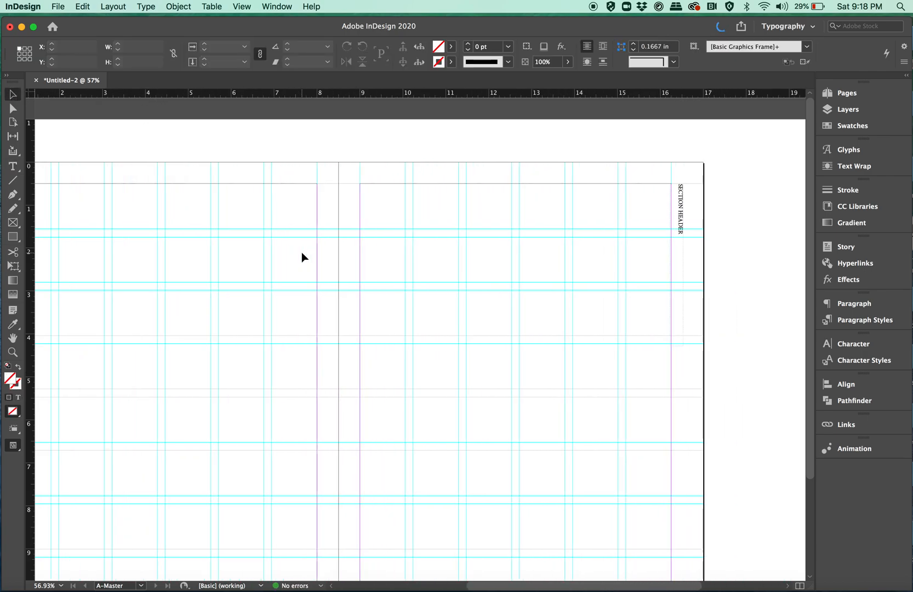
scroll(301, 252, "left", 4)
scroll(302, 251, "down", 1)
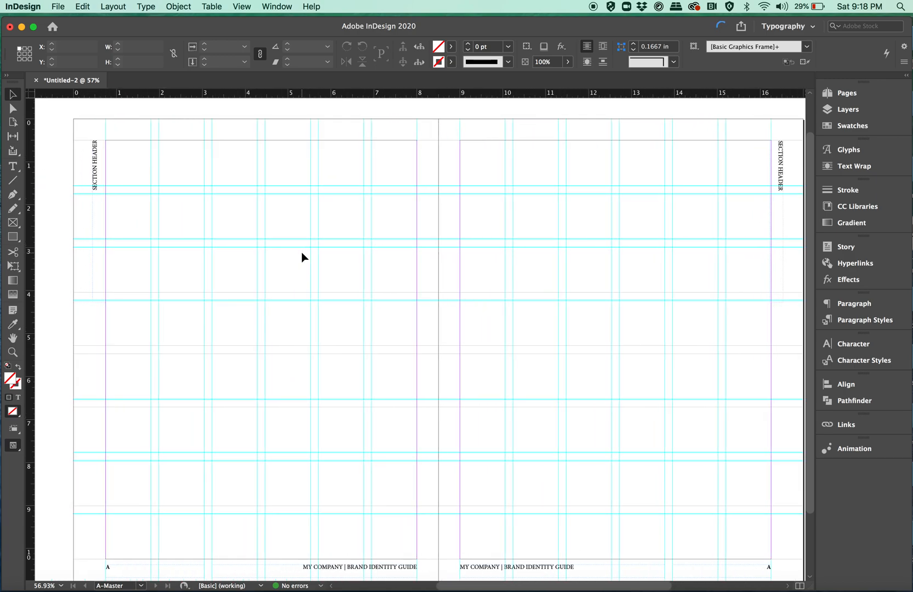
scroll(302, 253, "down", 1)
scroll(301, 252, "left", 1)
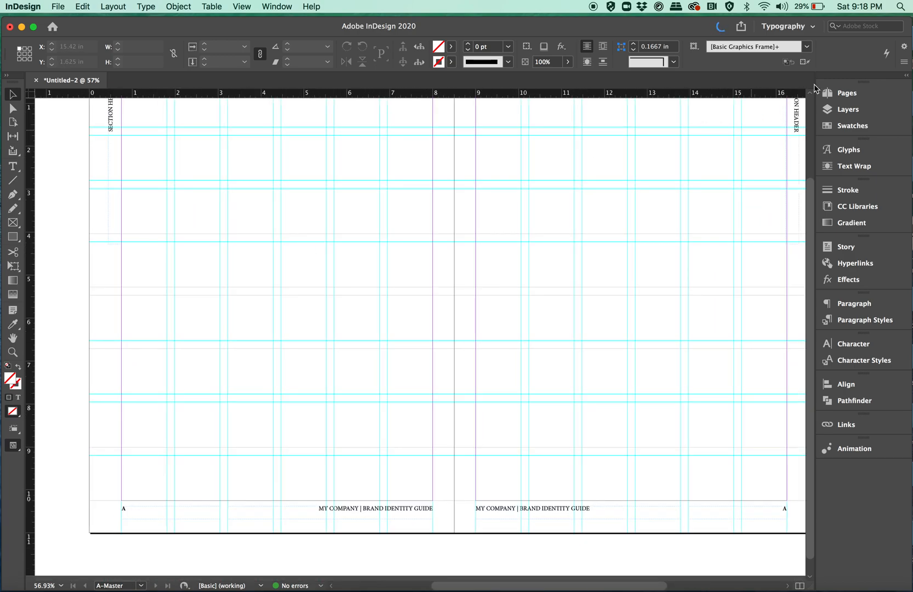
- Go to page 1 and check the section headers, footers and page numbers across the first document spreads
left_click(844, 92)
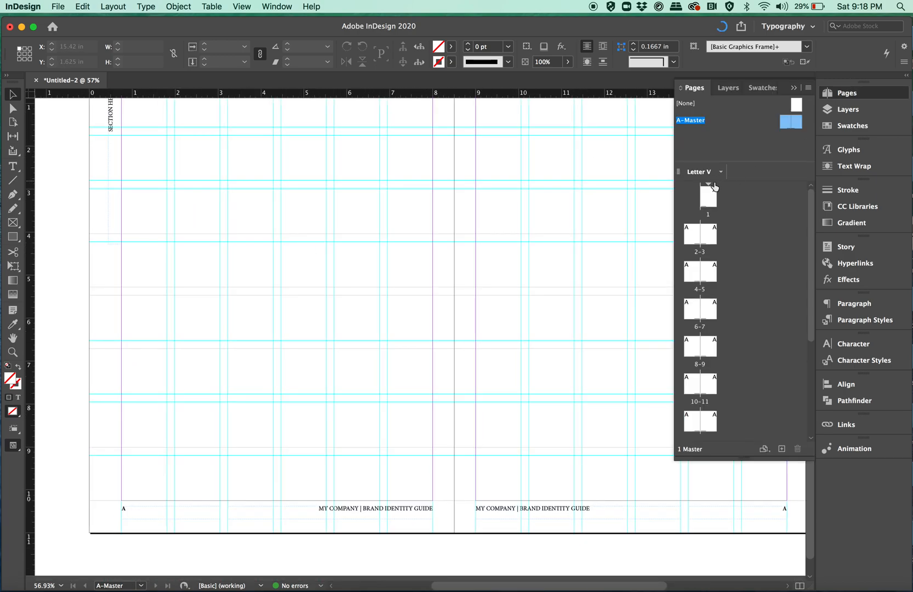
double_click(710, 204)
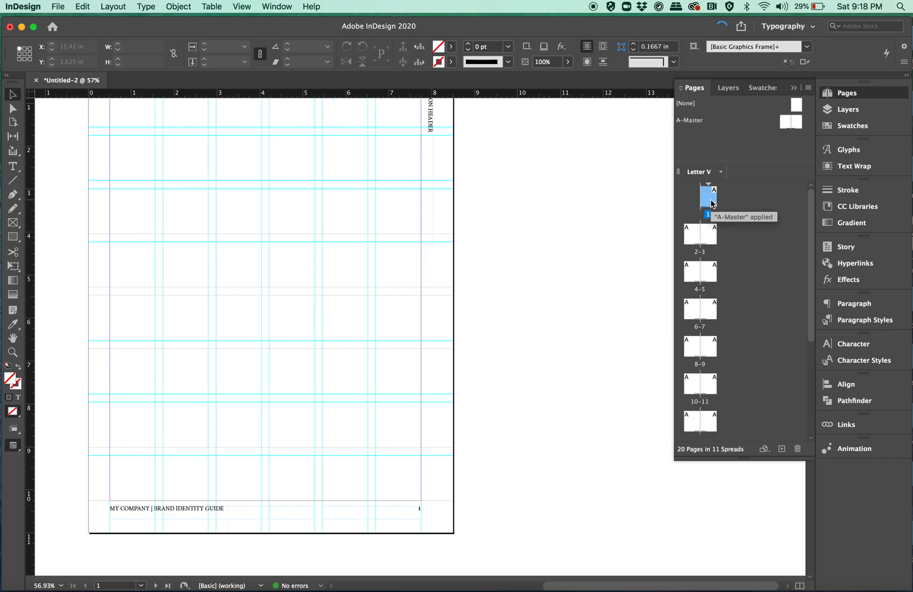
scroll(569, 232, "down", 20)
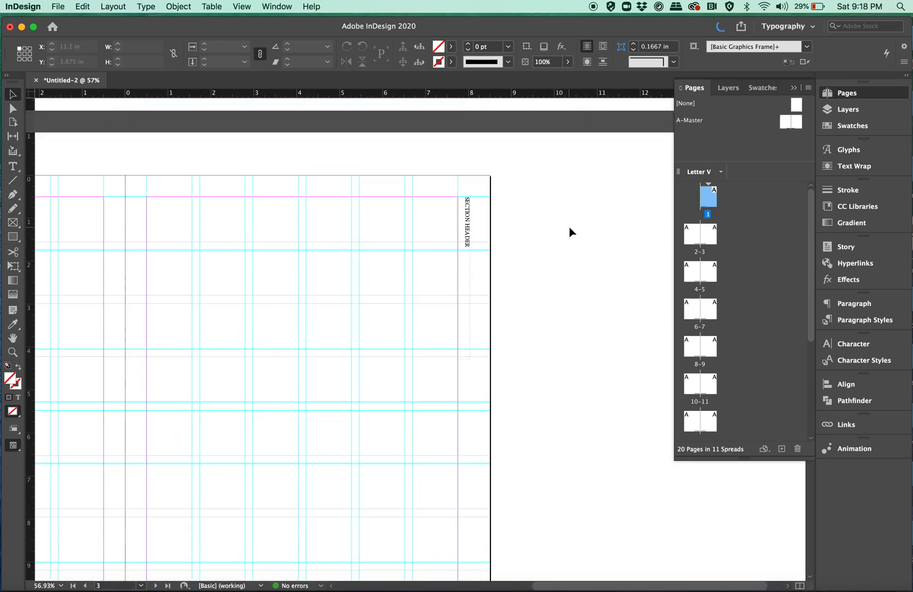
scroll(569, 228, "down", 5)
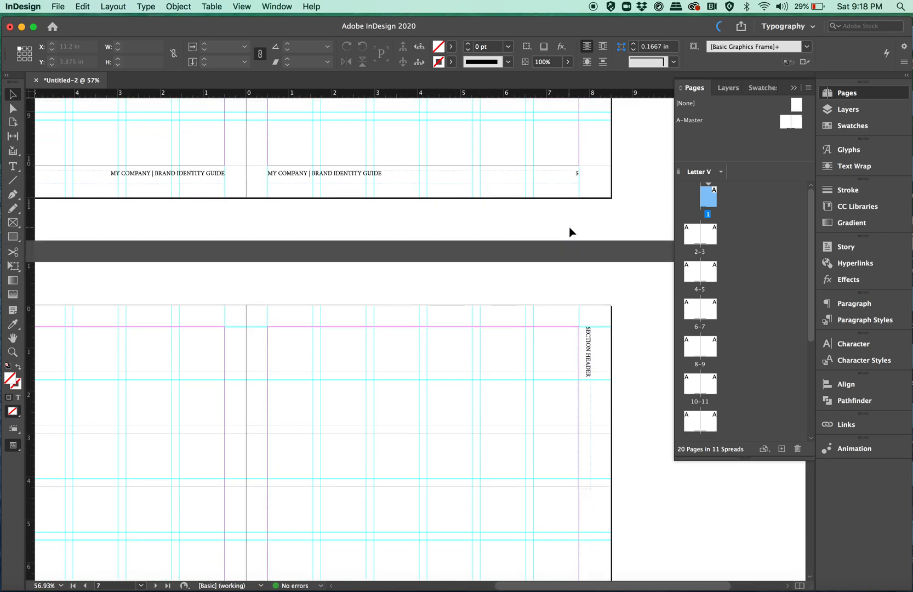
scroll(558, 216, "down", 6)
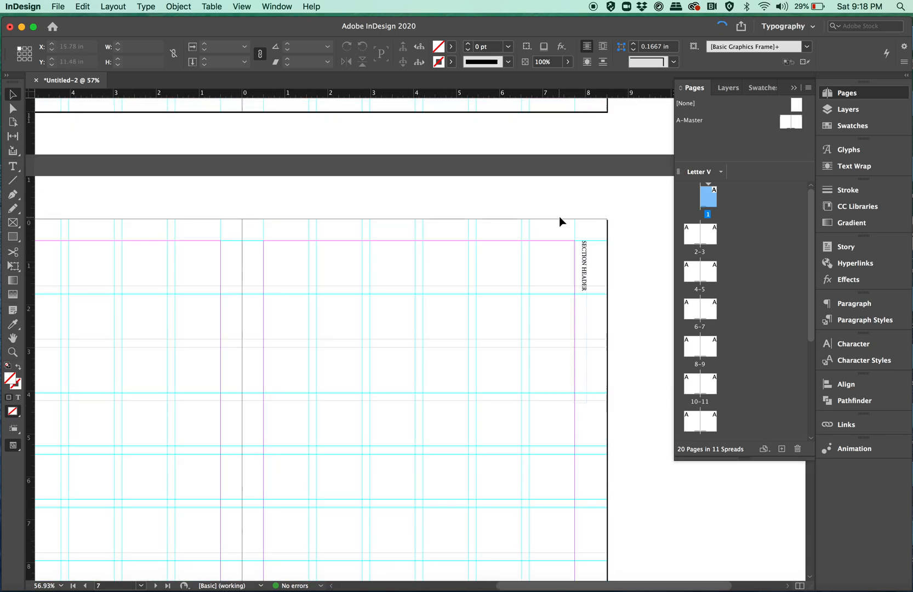
scroll(559, 217, "up", 12)
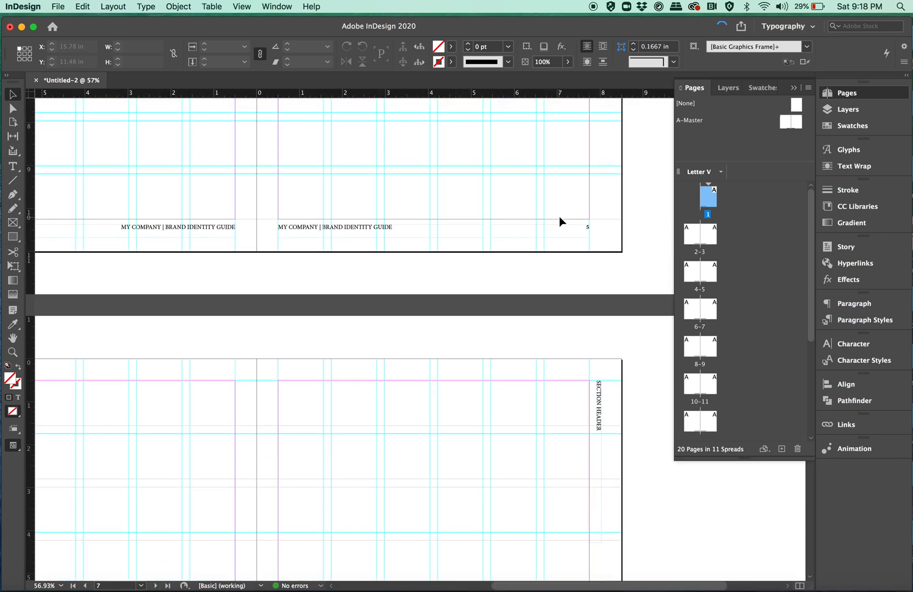
scroll(559, 216, "up", 6)
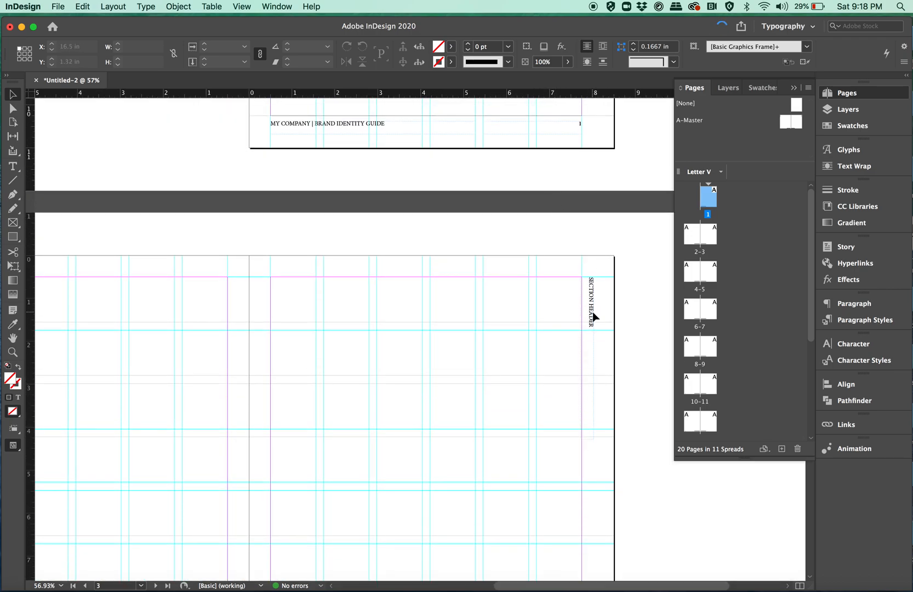
scroll(548, 348, "up", 7)
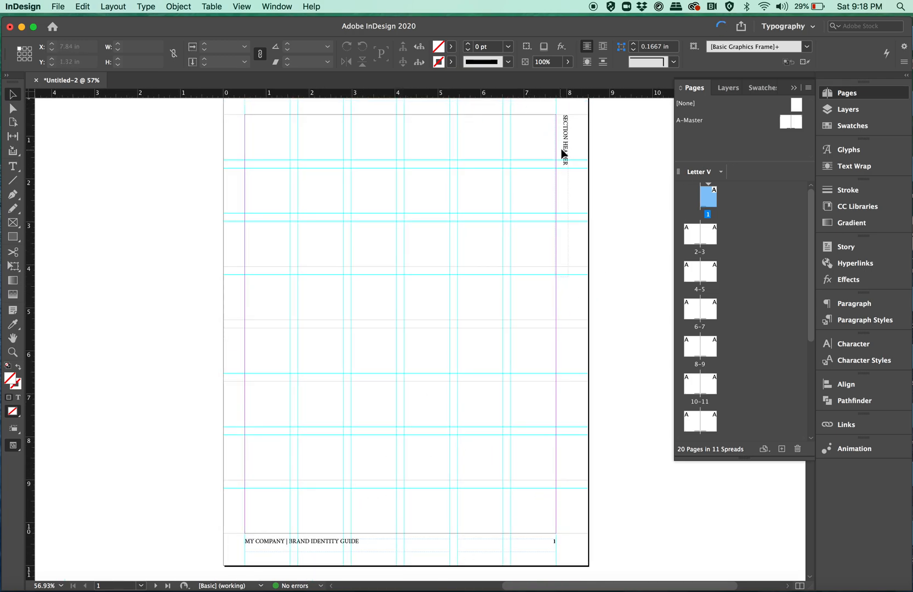
- Try applying the [None] master to page 1, then undo it
left_click_drag(795, 108, 708, 196)
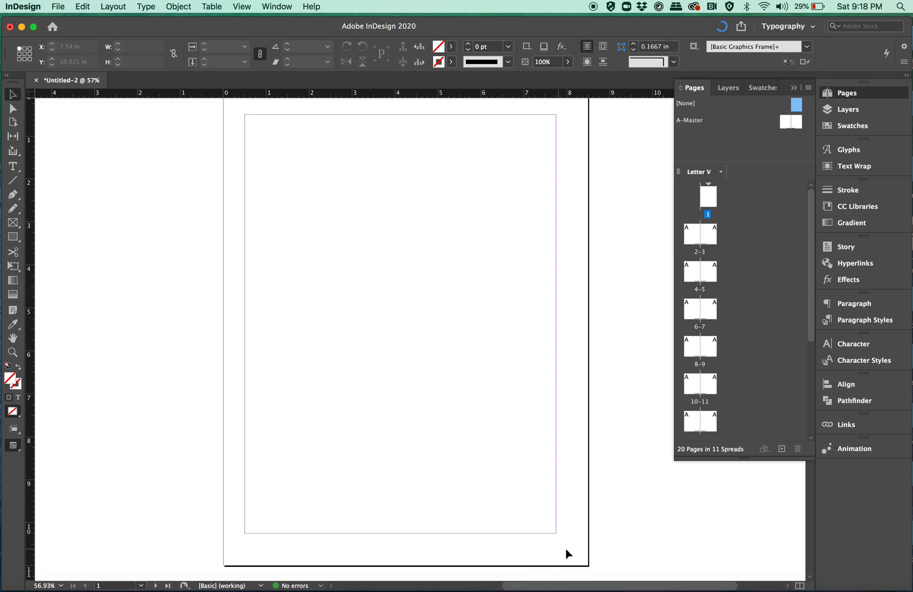
scroll(474, 535, "down", 10)
scroll(474, 534, "up", 5)
scroll(475, 534, "up", 1)
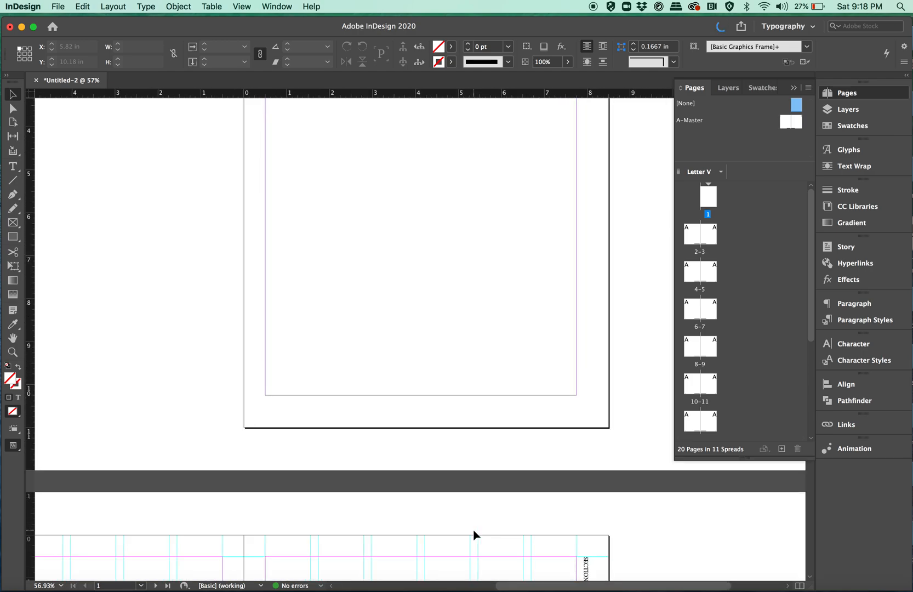
scroll(531, 338, "up", 4)
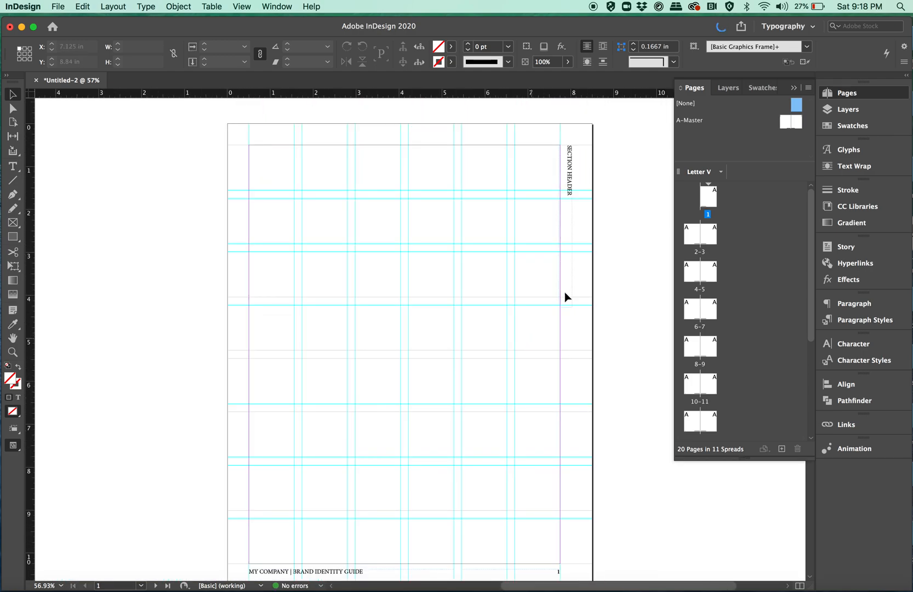
- Override all master page items on page 1 and select part of its section header text
left_click(808, 89)
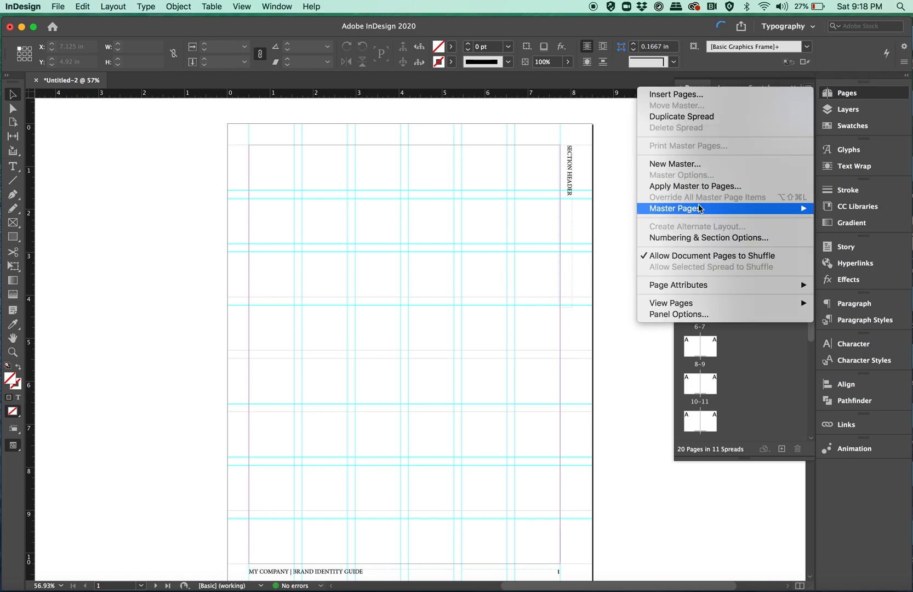
mouse_move(699, 208)
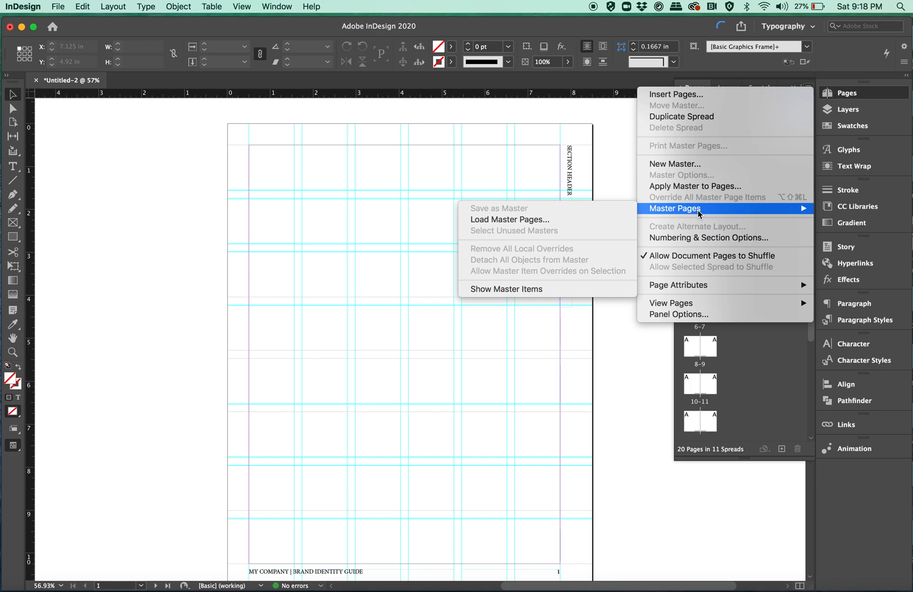
key("Escape")
double_click(709, 203)
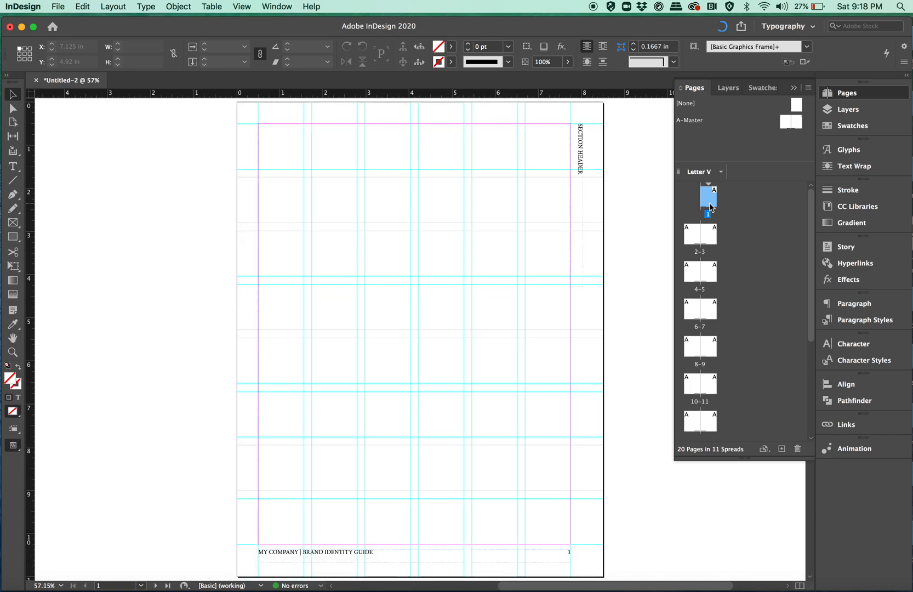
left_click(809, 88)
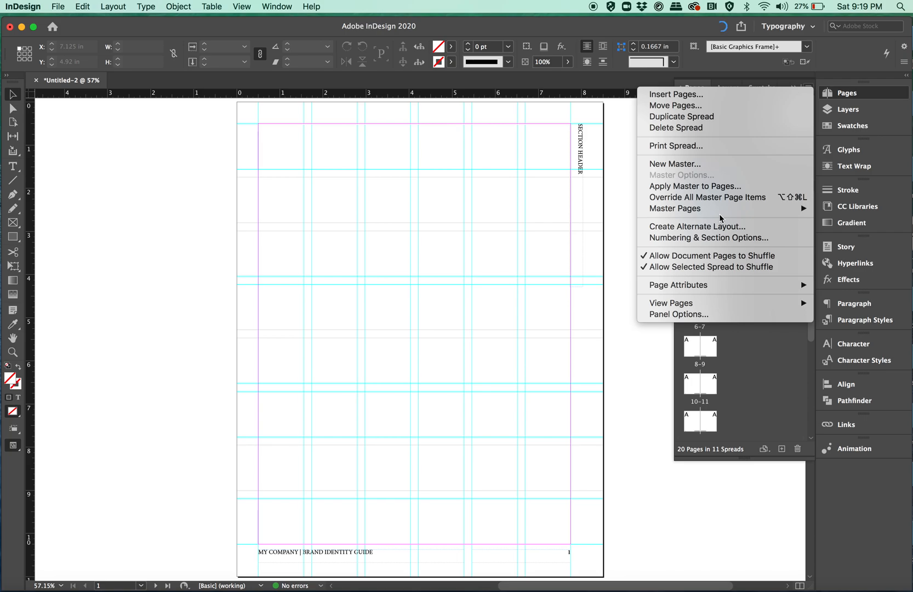
left_click(712, 197)
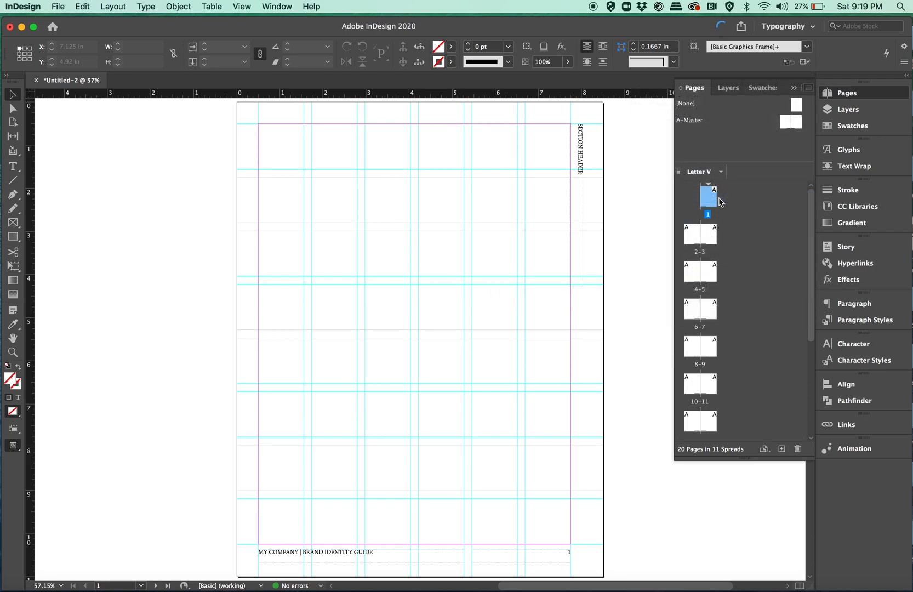
double_click(580, 157)
left_click_drag(579, 157, 579, 125)
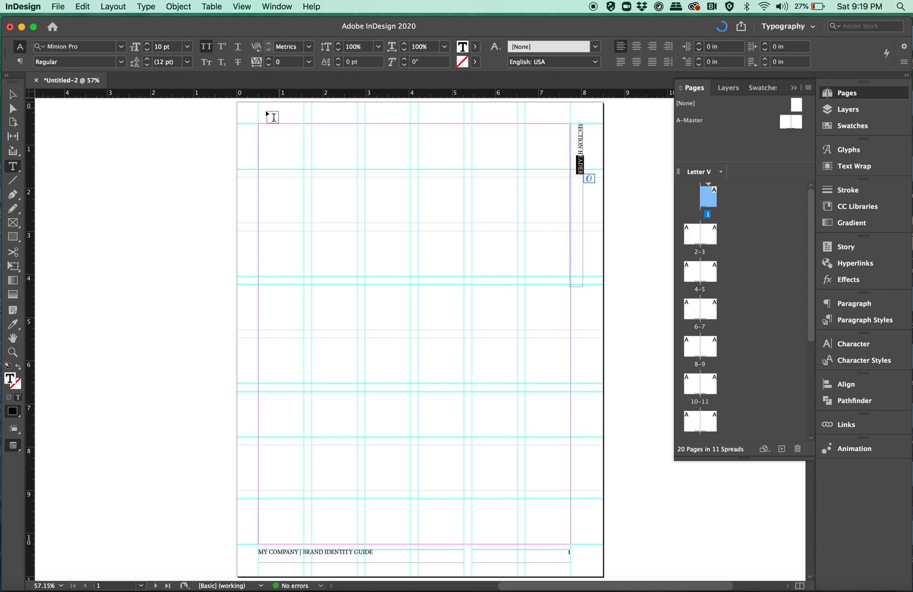
- Delete the overridden section header, page number and company footer frames from page 1, keeping the guides
left_click(14, 95)
left_click_drag(537, 144, 597, 503)
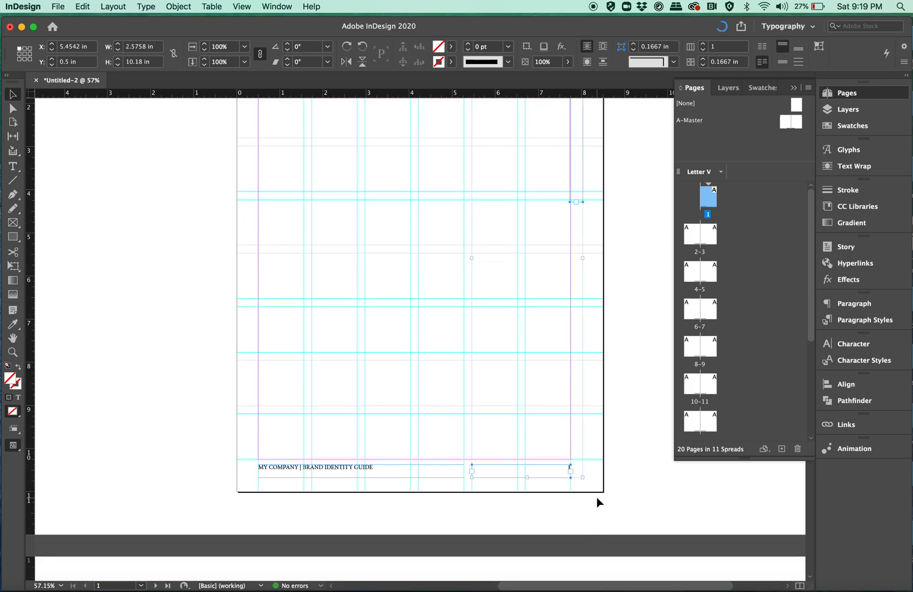
left_click(597, 502)
left_click_drag(179, 431, 436, 470)
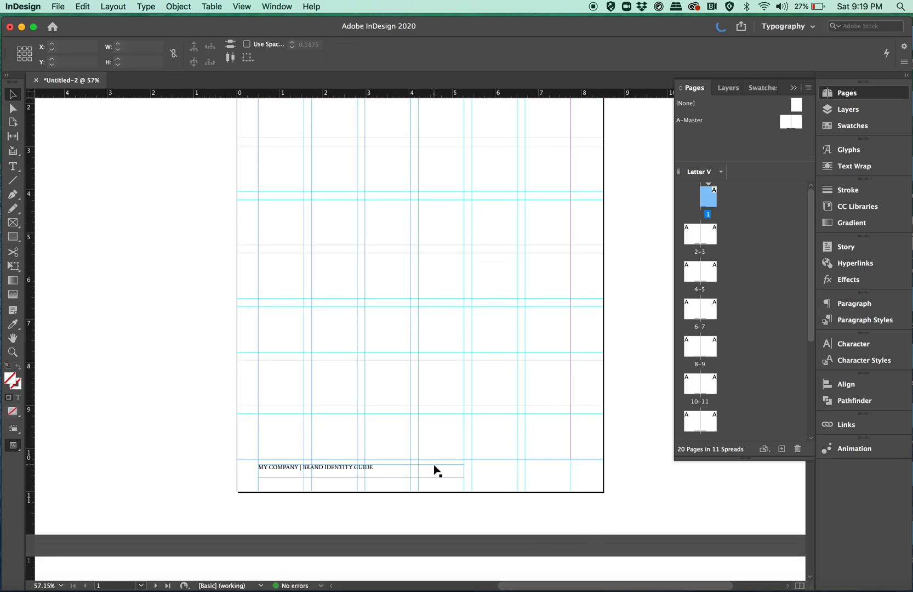
left_click(284, 503)
left_click(285, 471, "shift+super")
key("BackSpace")
scroll(285, 469, "up", 5)
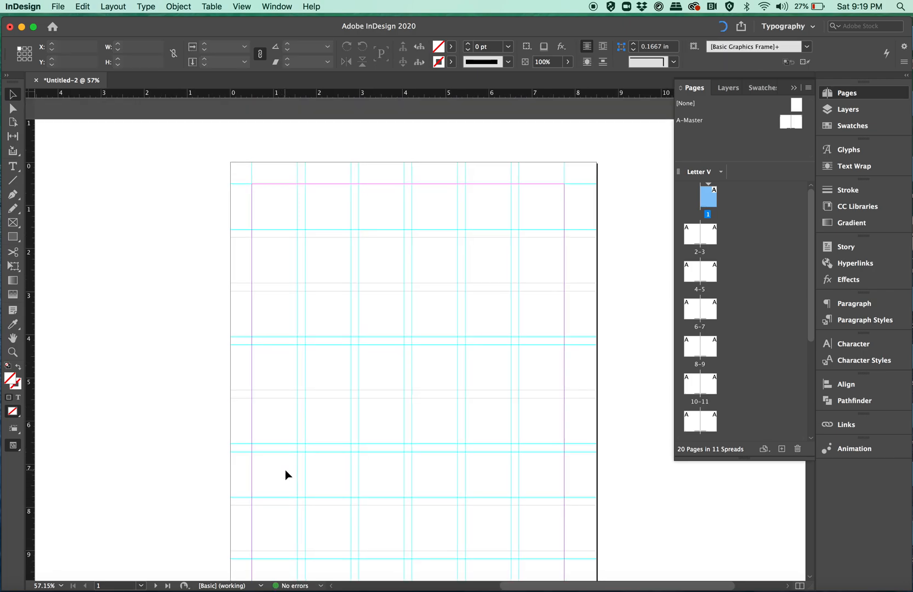
scroll(286, 469, "down", 3)
scroll(285, 469, "down", 10)
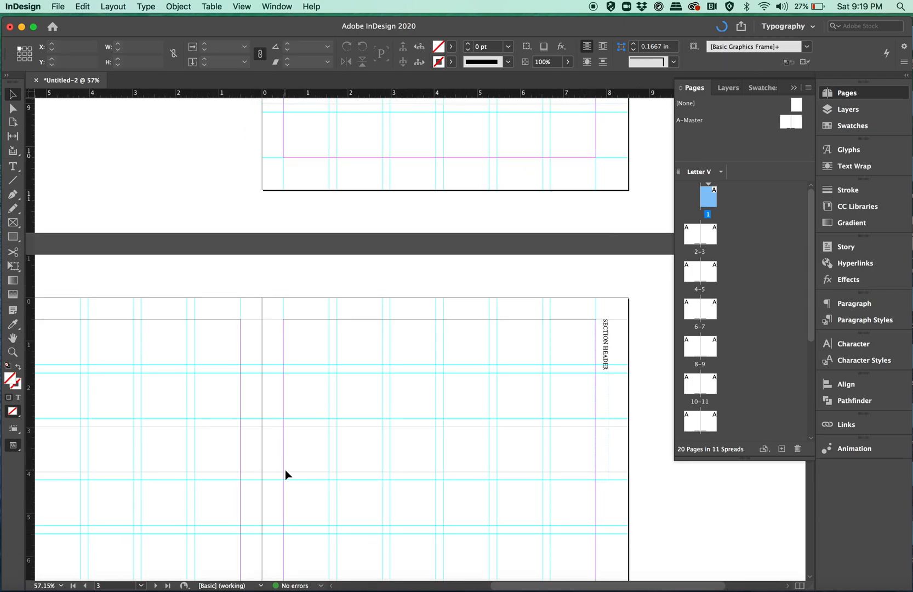
scroll(286, 469, "down", 4)
scroll(286, 469, "left", 1)
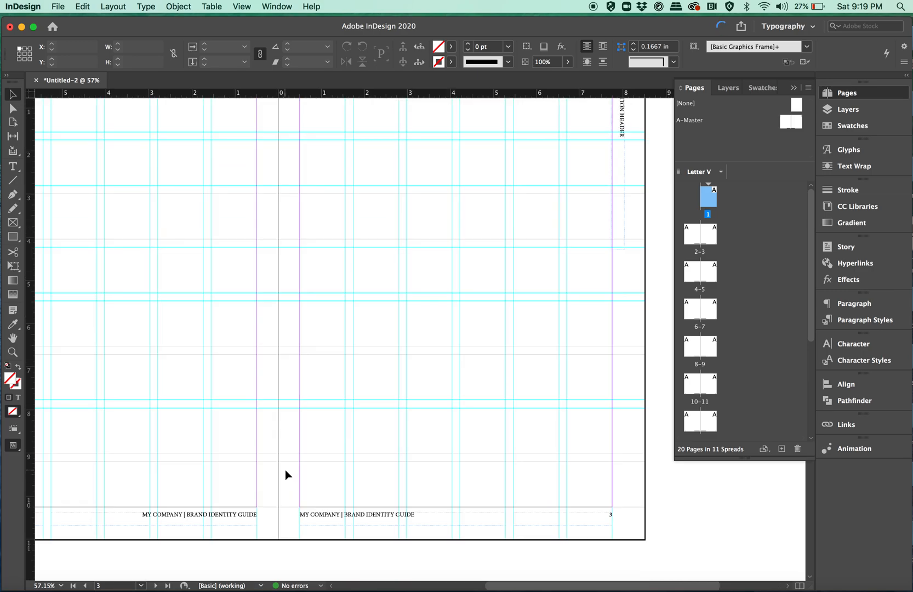